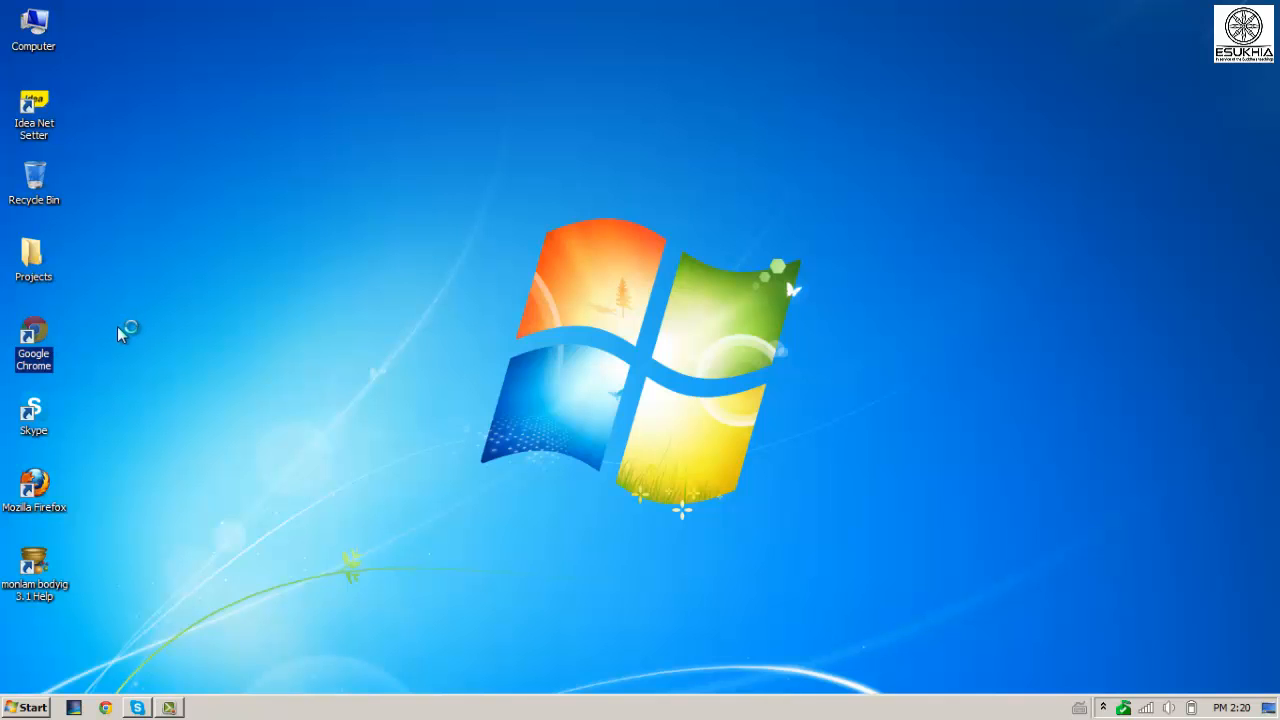
type("s")
key("Return")
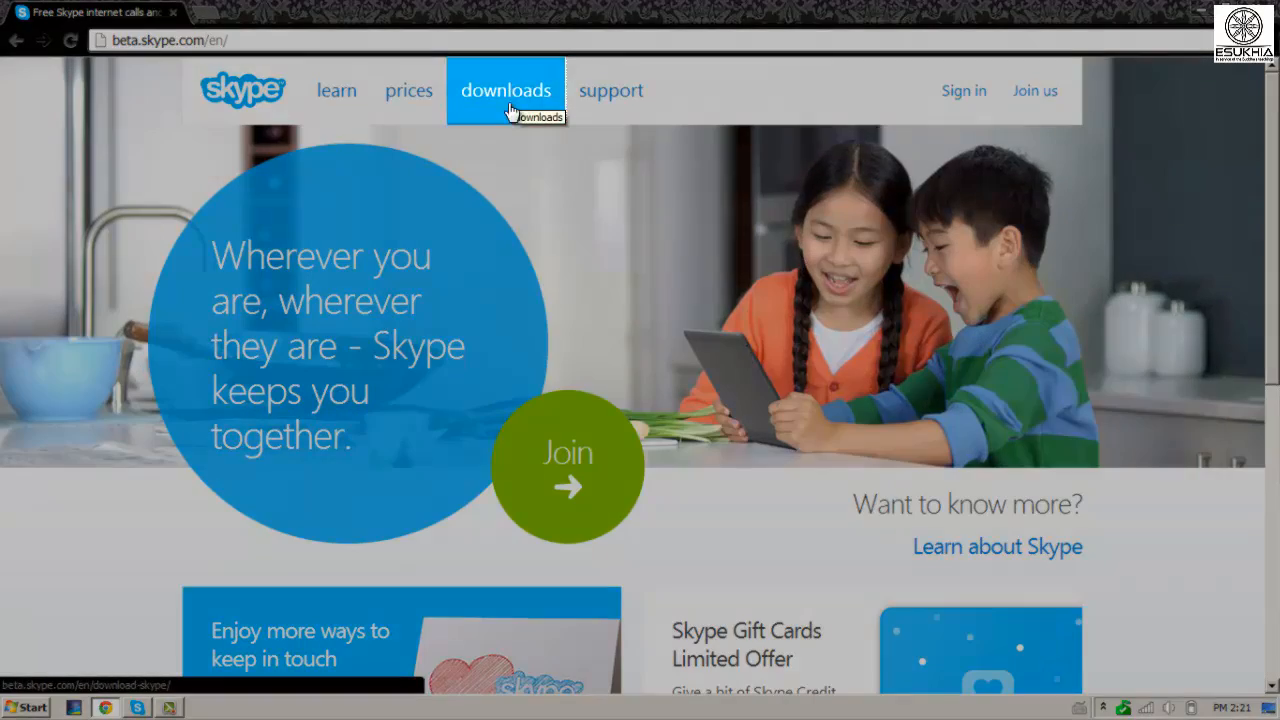
Download the Skype for Windows desktop installer SkypeSetup.exe, confirming IDM's duplicate-link warning.
left_click(507, 106)
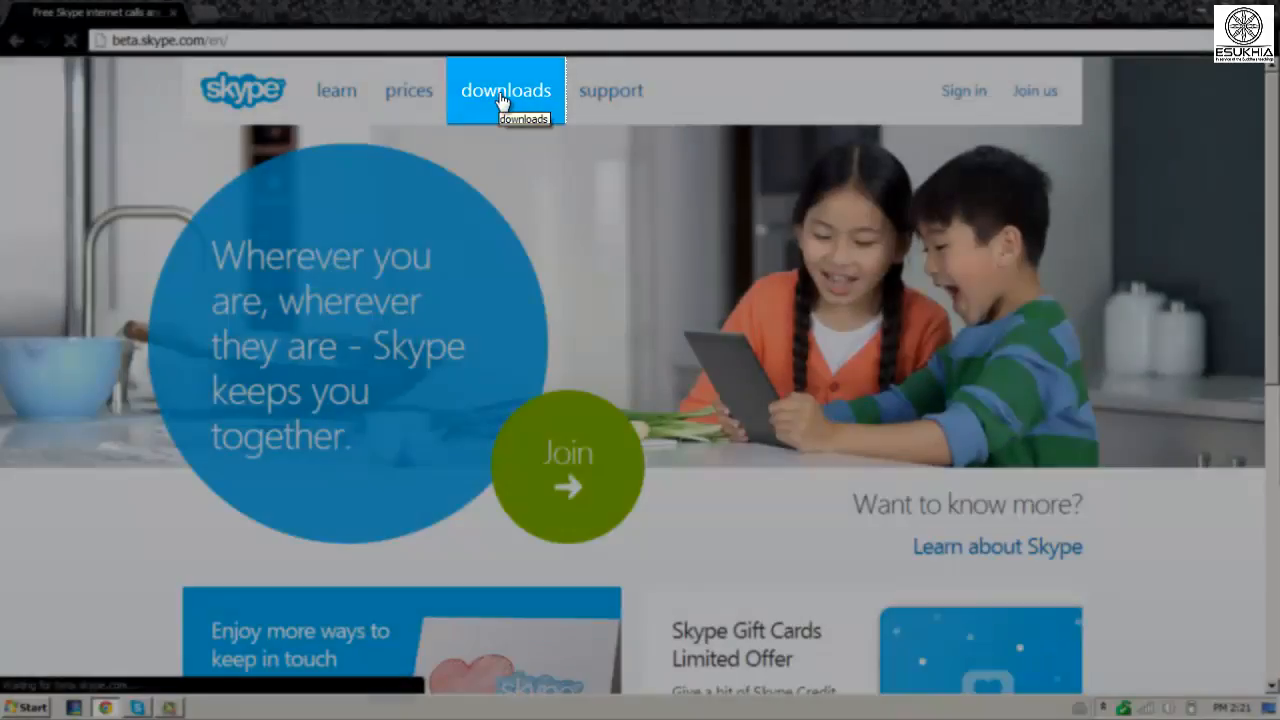
scroll(503, 101, "down", 2)
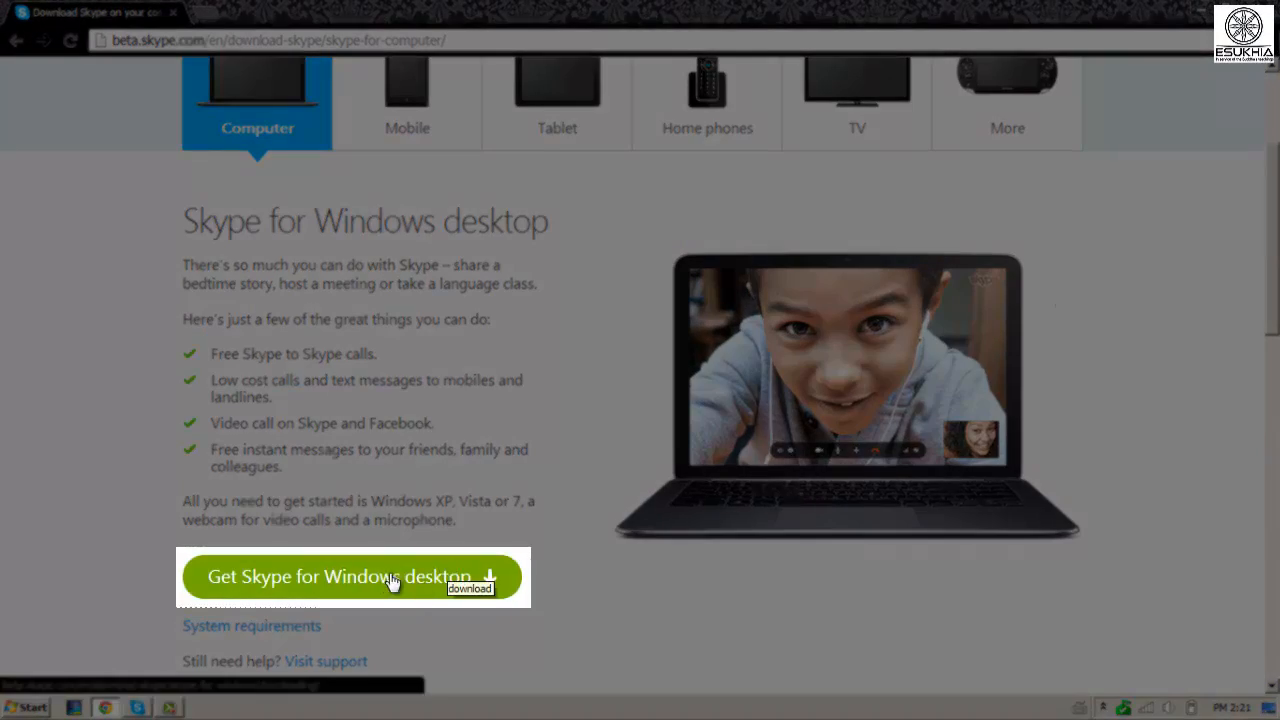
left_click(398, 584)
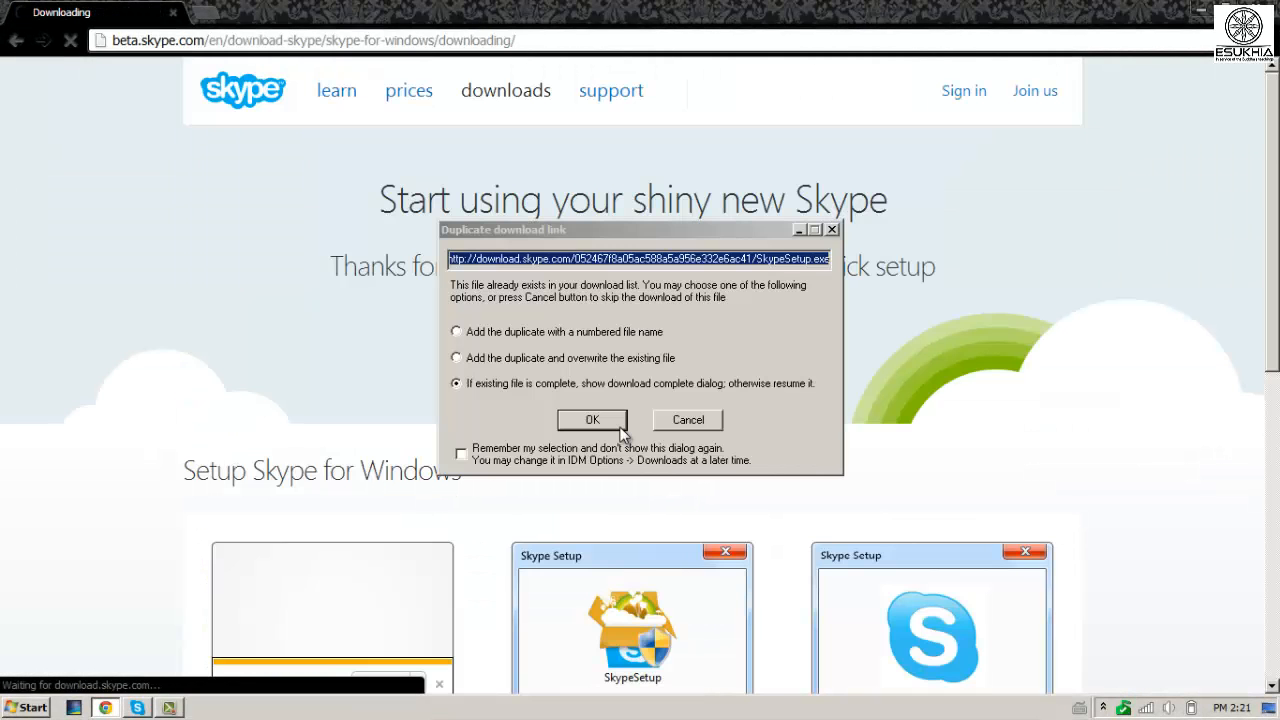
left_click(619, 425)
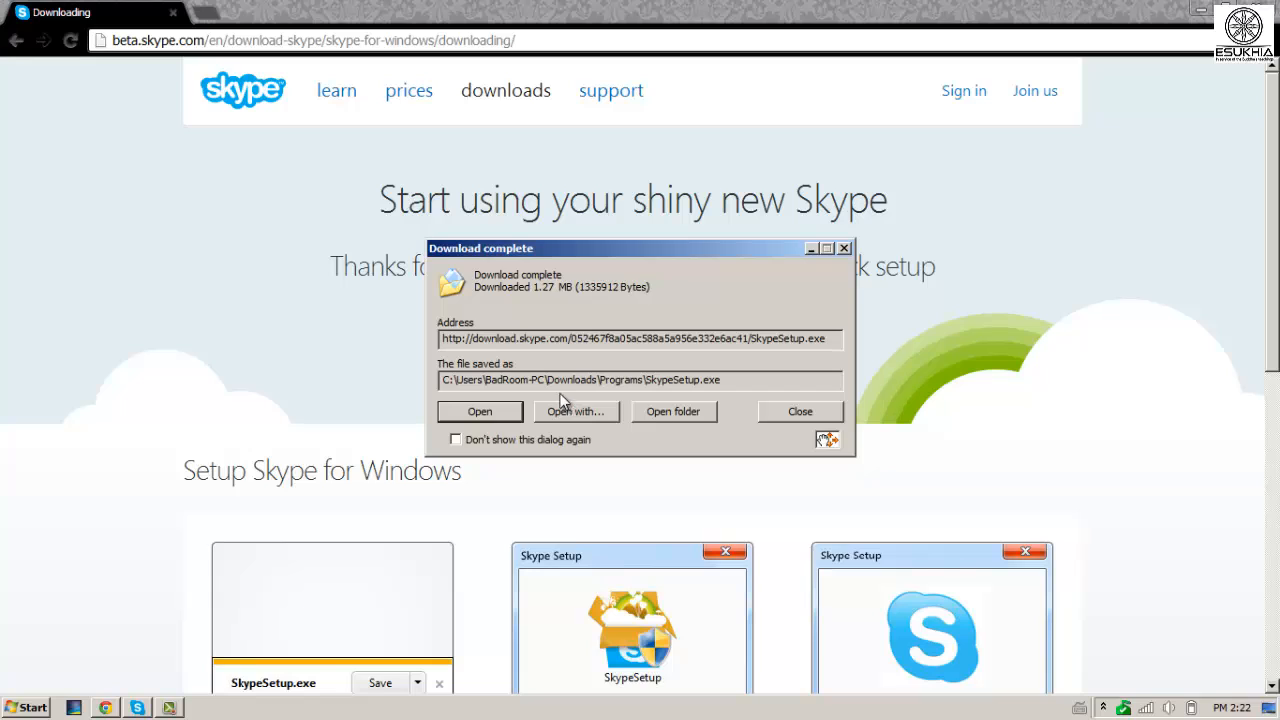
Run SkypeSetup from the Downloads\Programs folder as administrator, then close the folder window.
left_click(655, 416)
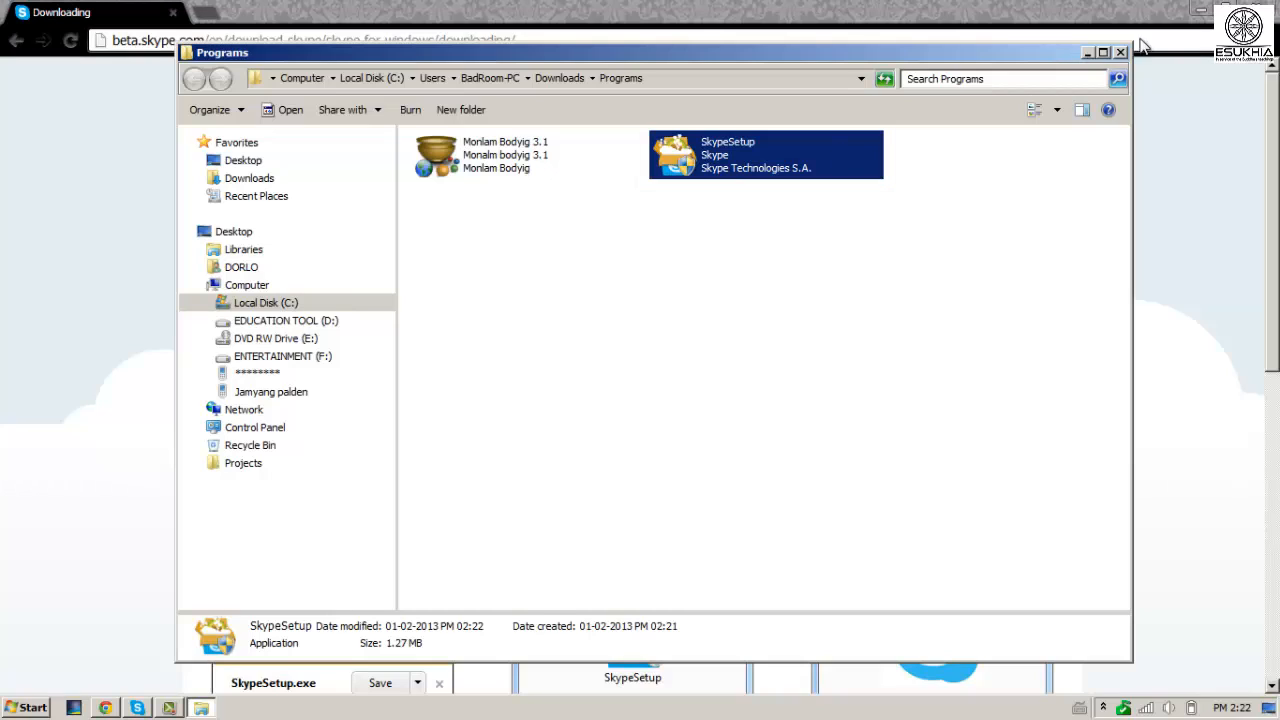
left_click(1201, 10)
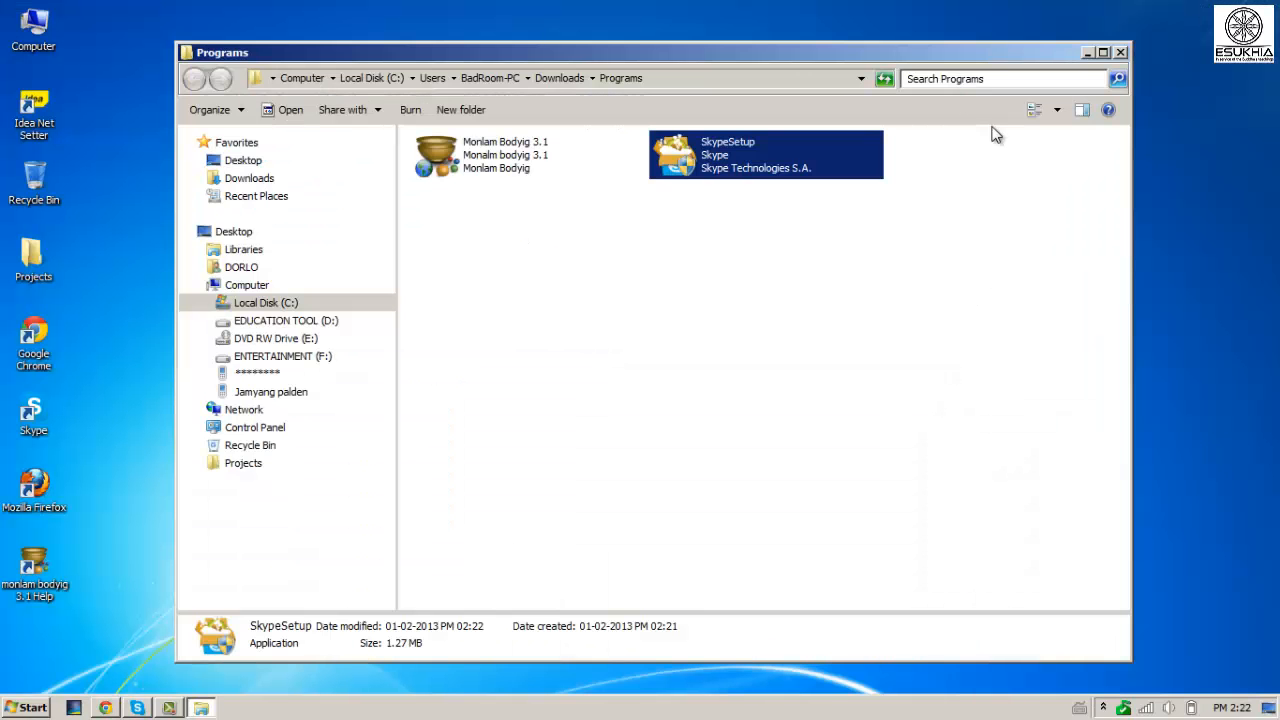
left_click_drag(930, 53, 952, 40)
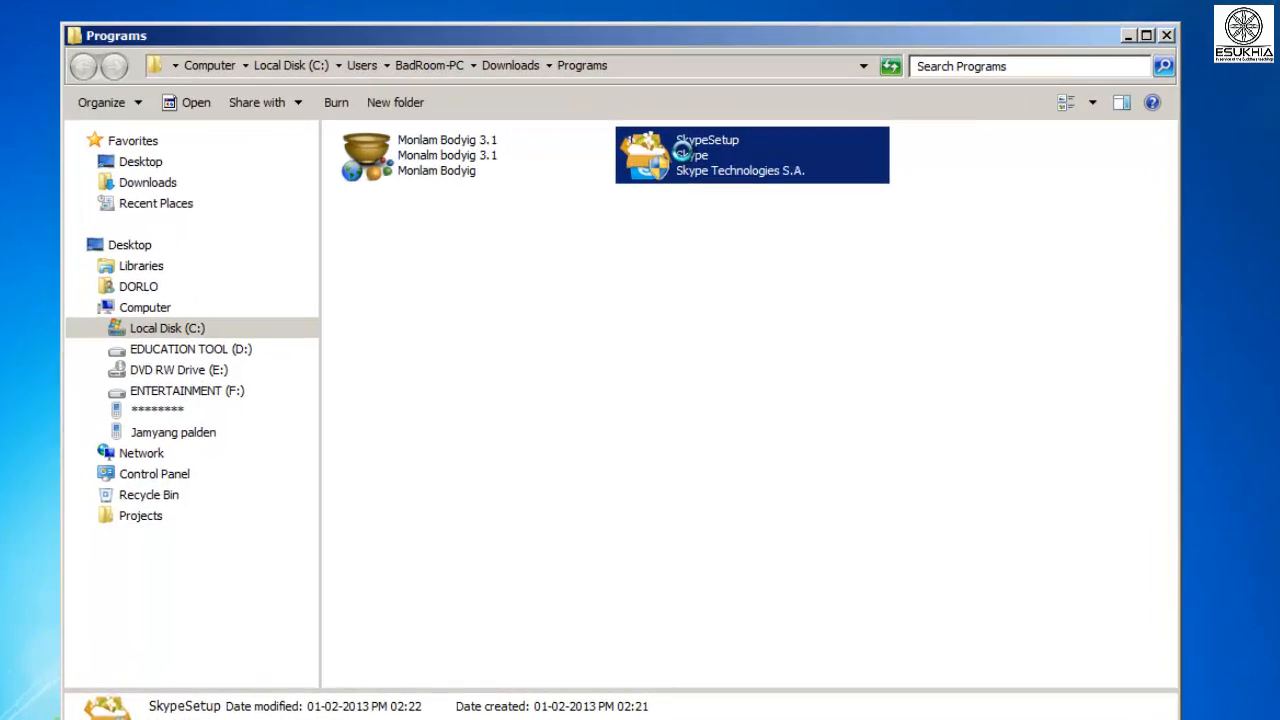
right_click(730, 139)
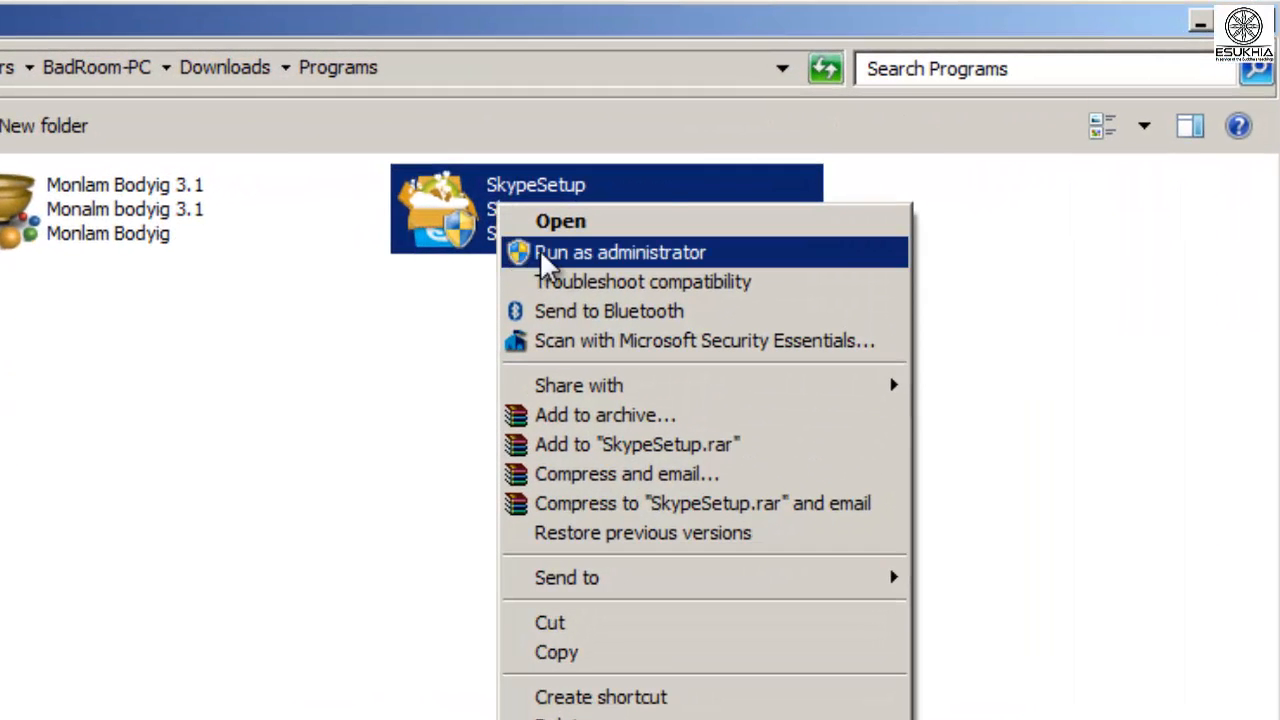
left_click(545, 254)
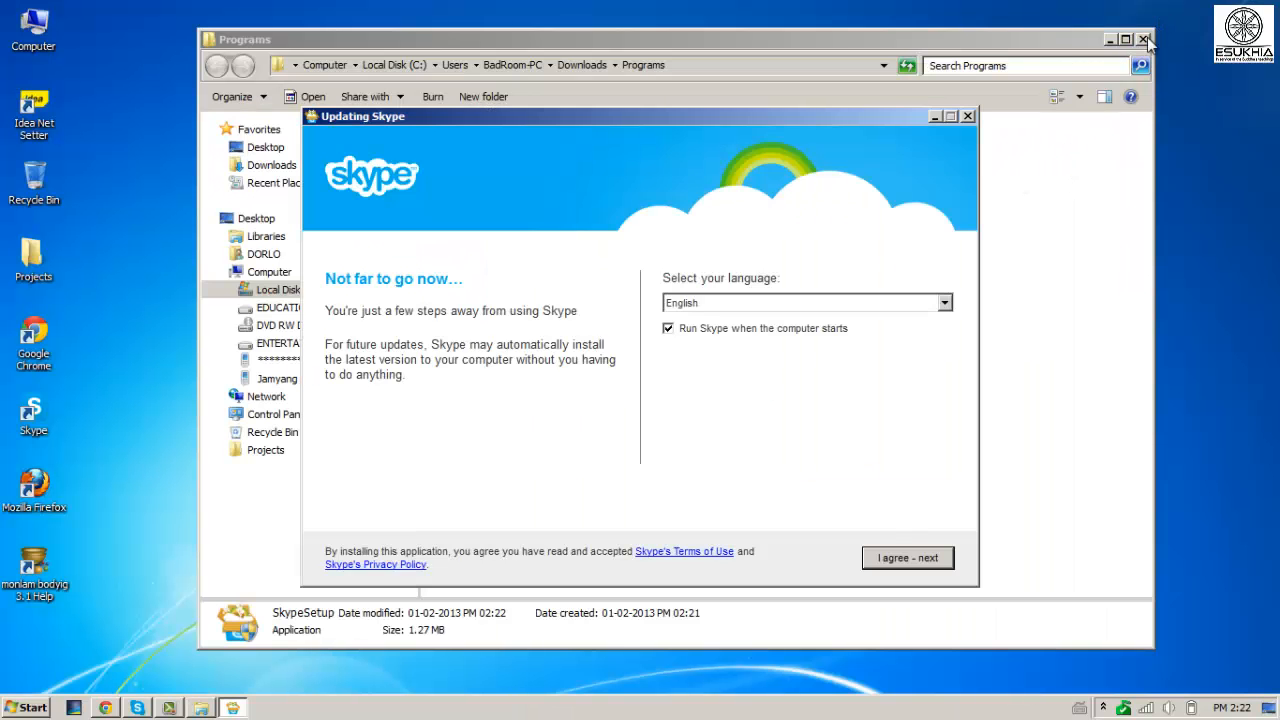
left_click(1143, 40)
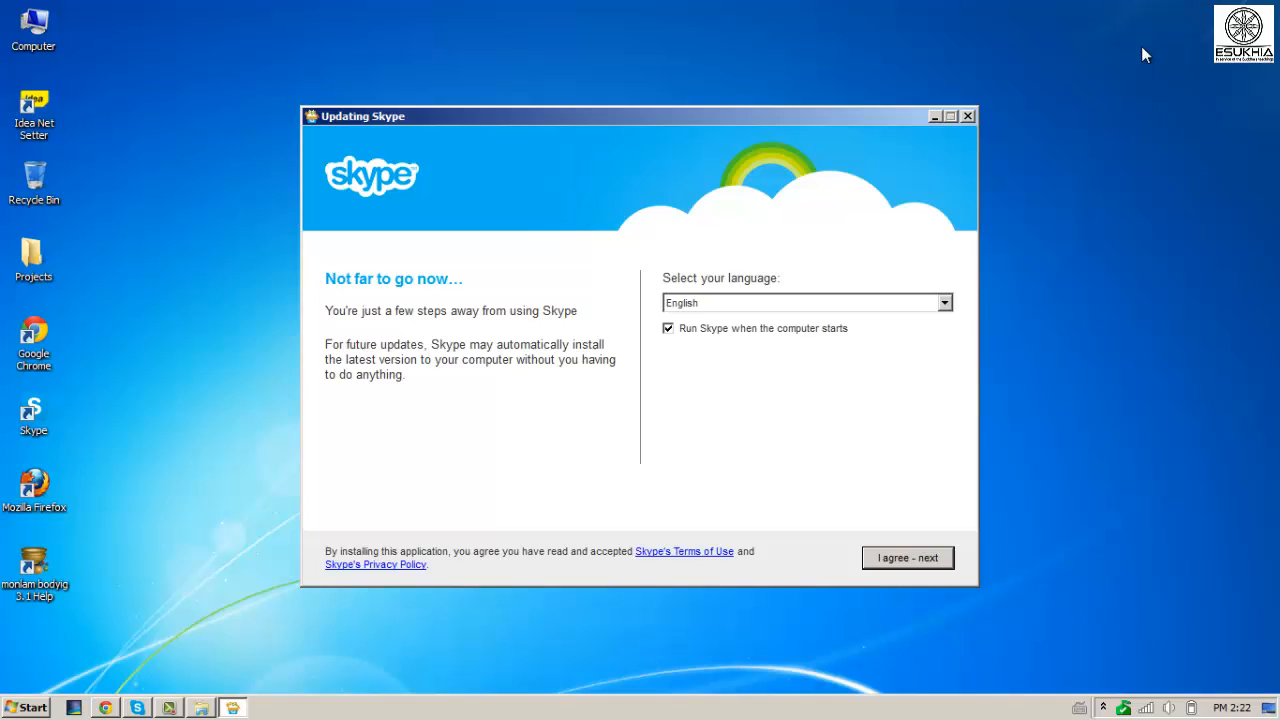
Install Skype with English as the setup language, then start creating a new account from the sign-in window.
left_click(946, 305)
left_click(698, 320)
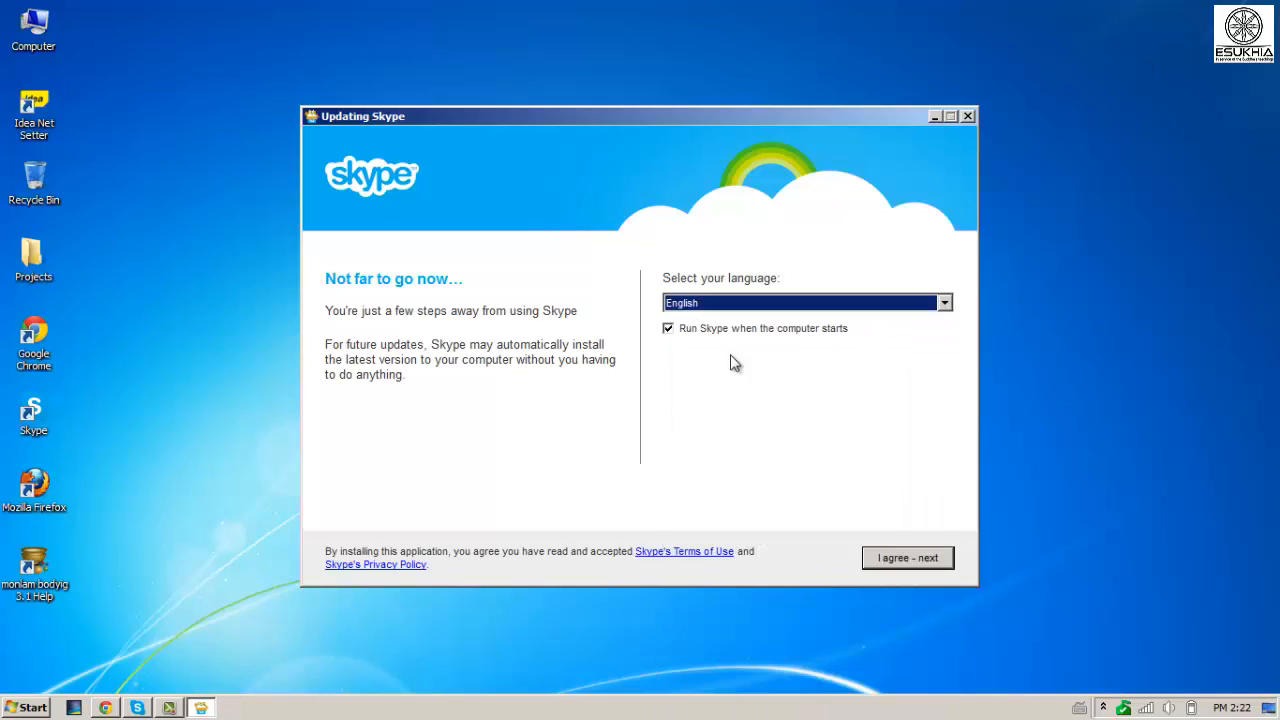
left_click(899, 558)
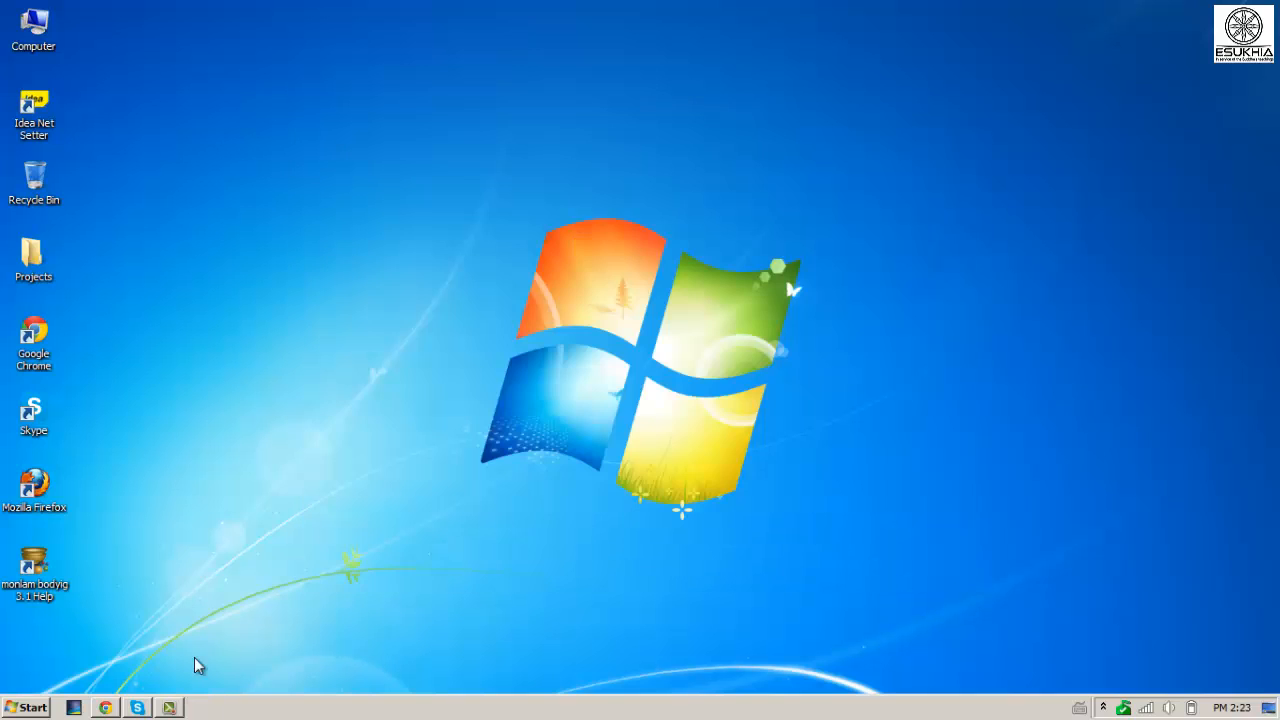
left_click(138, 708)
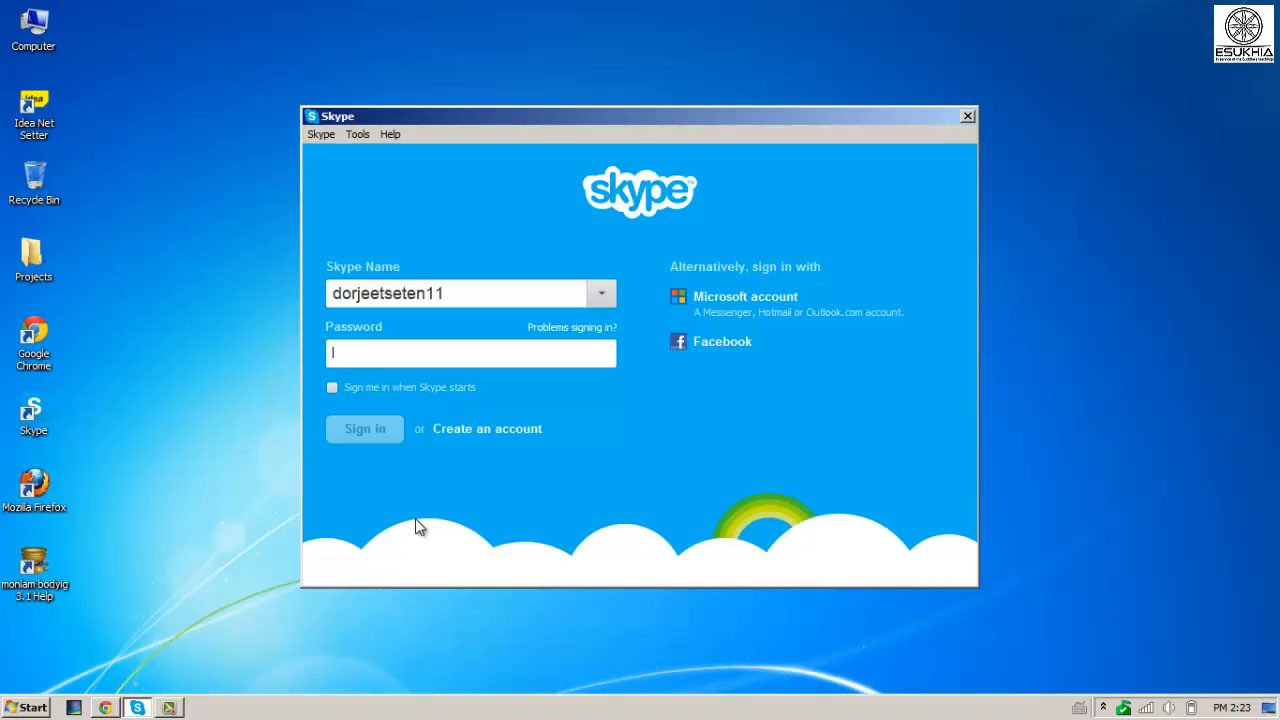
left_click(485, 430)
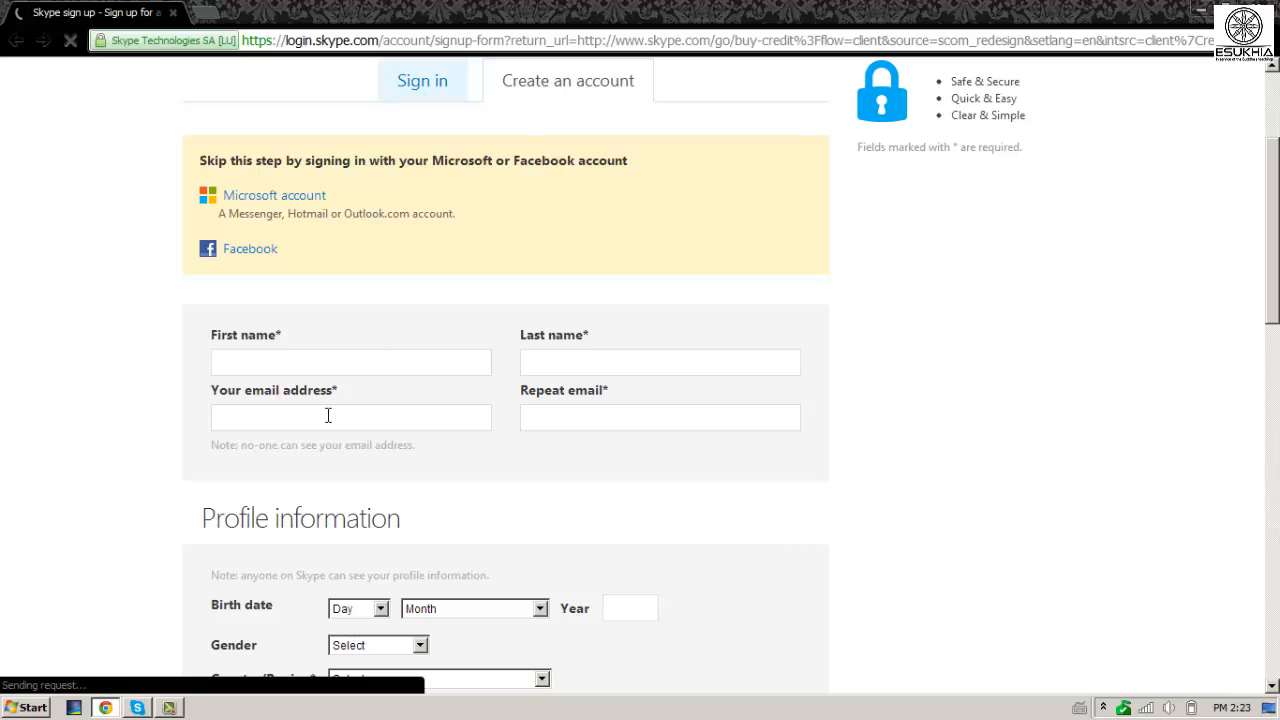
Fill in the first and last name, birth date and gender Male on the sign-up form.
left_click(326, 363)
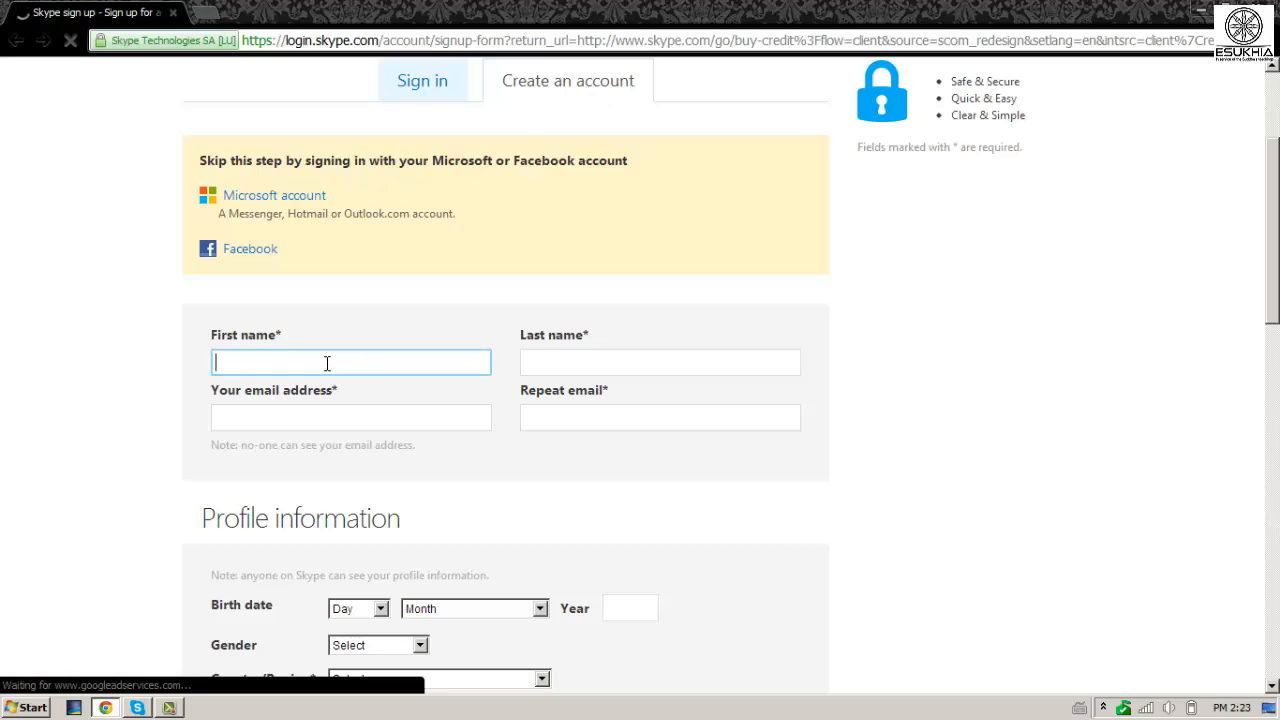
key("Tab")
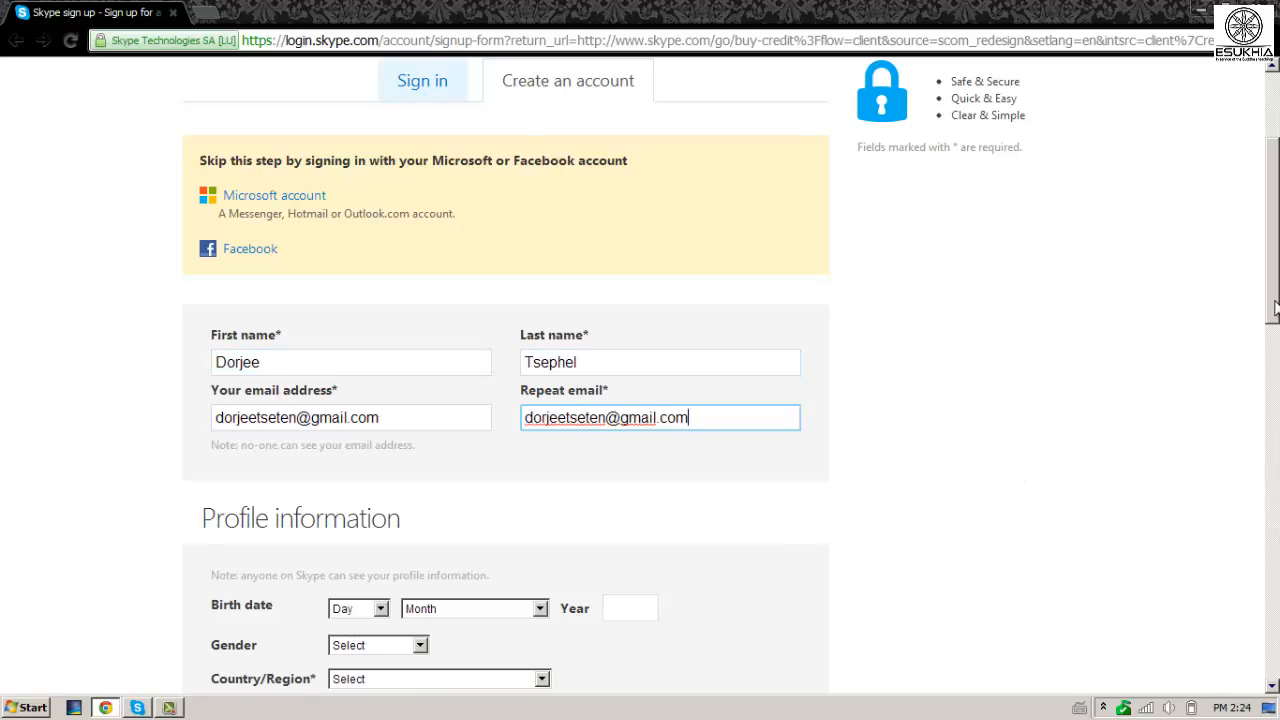
scroll(1275, 310, "down", 3)
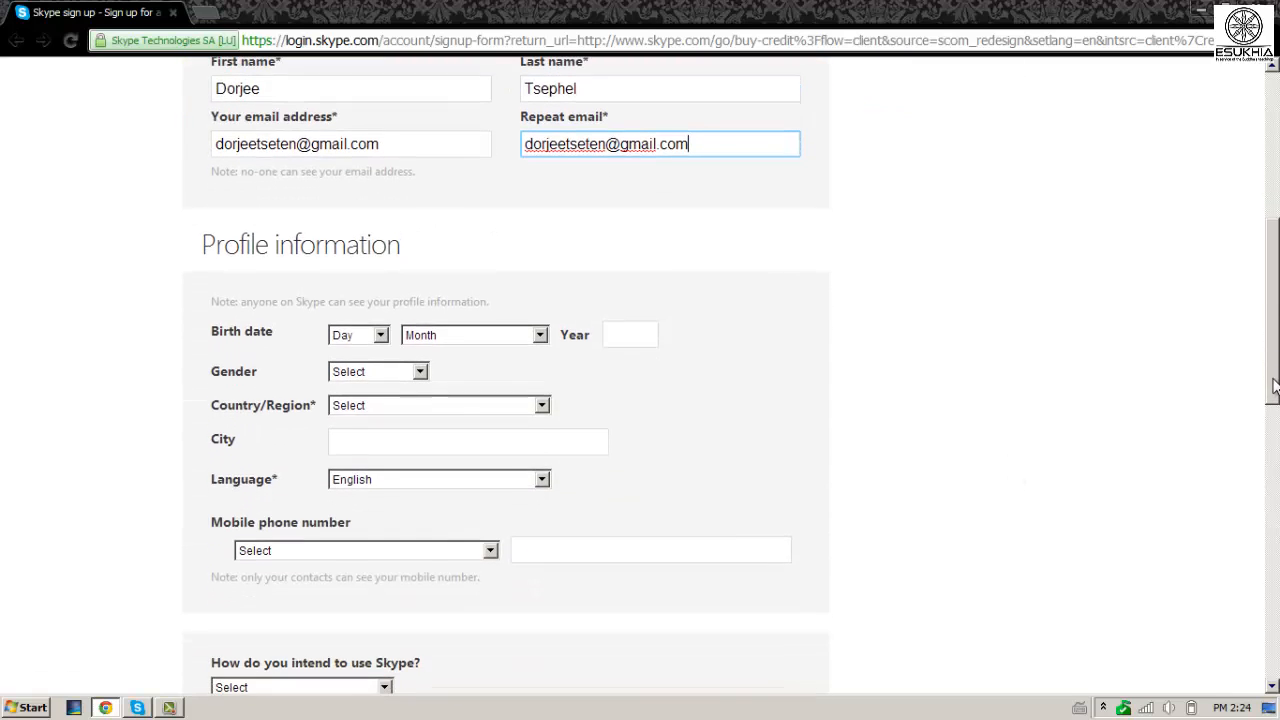
left_click(380, 335)
left_click(360, 368)
left_click(535, 336)
left_click(425, 368)
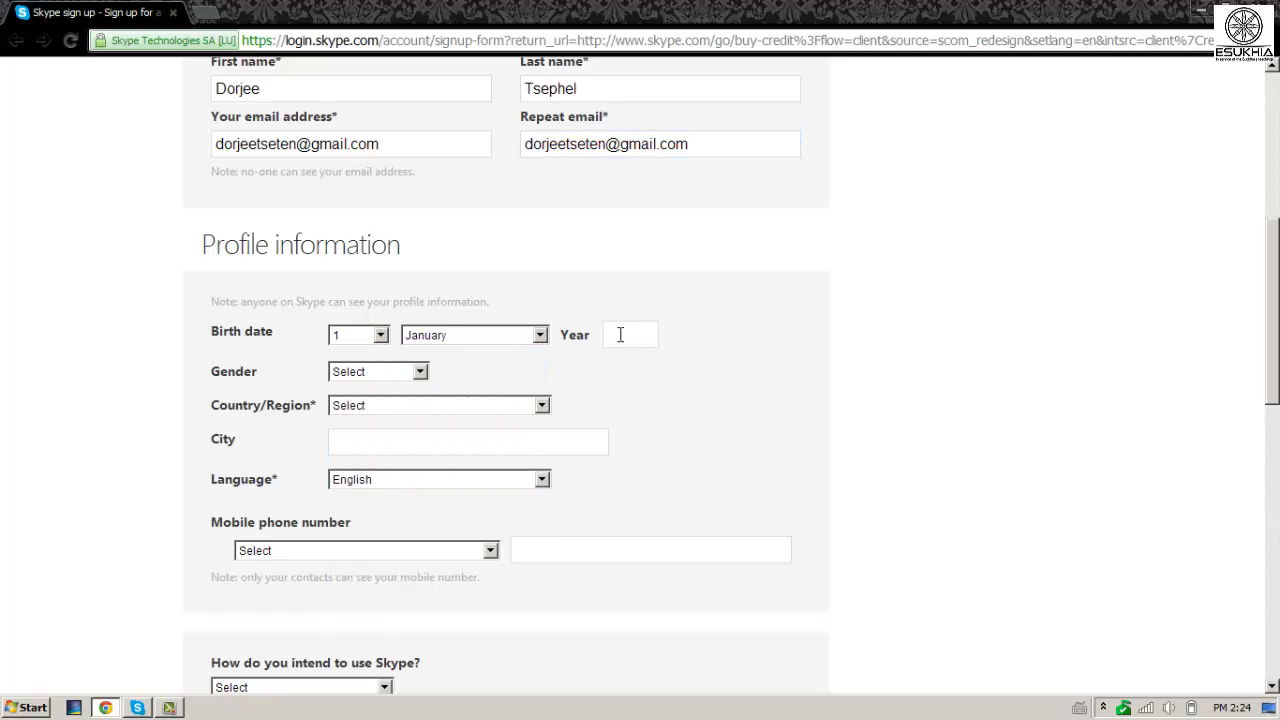
left_click(630, 334)
type("1990")
left_click(420, 371)
left_click(360, 399)
Set country India, the city, English language, an India mobile number, and Mostly personal conversations.
left_click(506, 410)
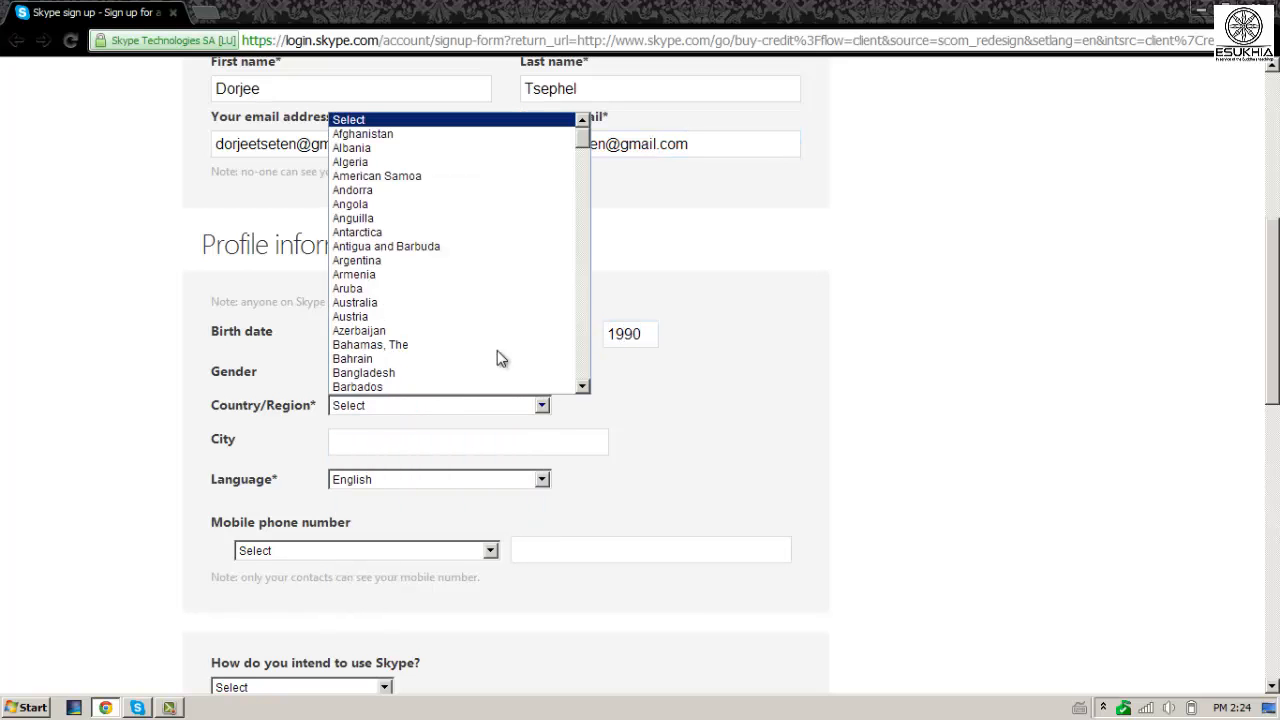
key("i")
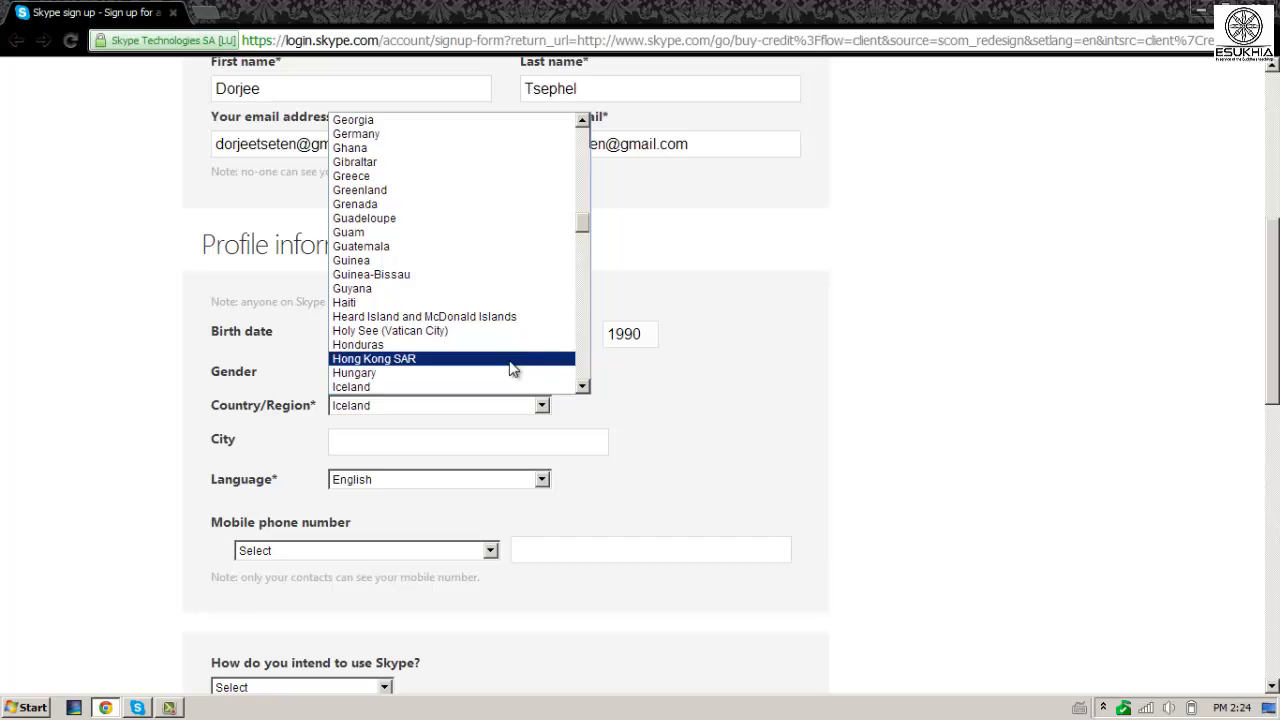
scroll(585, 370, "down", 2)
left_click(383, 335)
left_click(458, 445)
type("S")
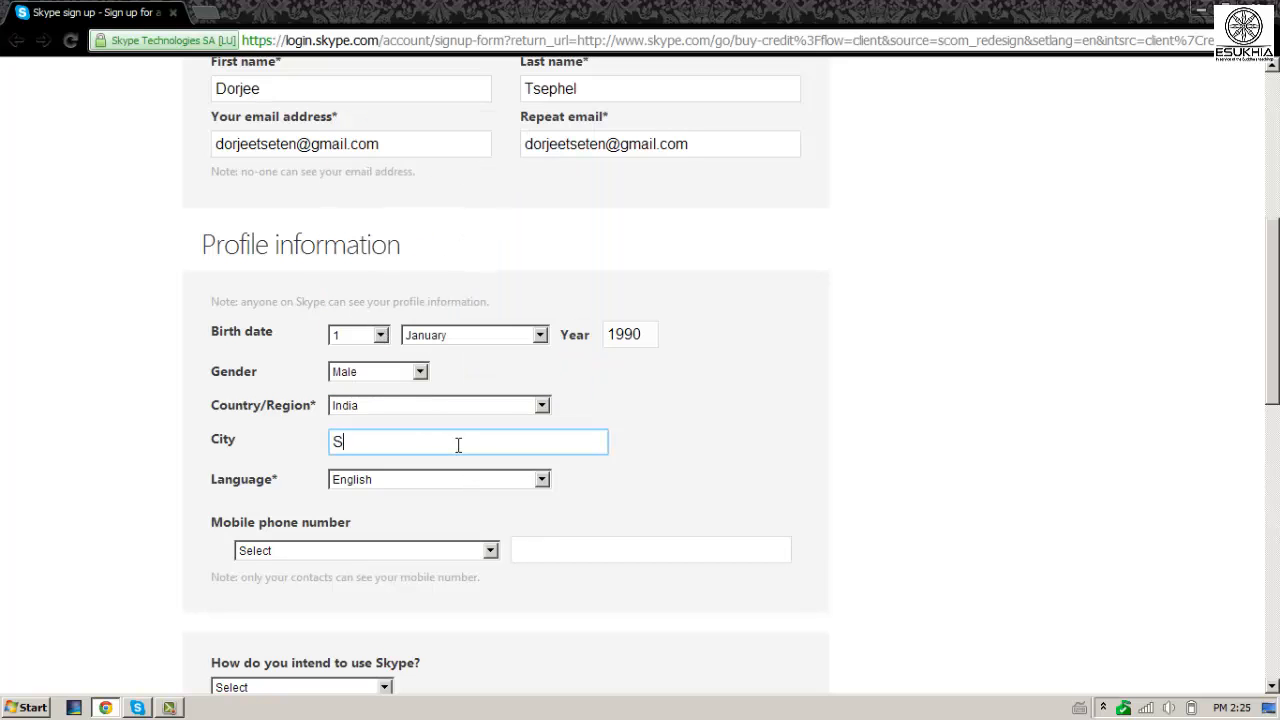
type("himla")
left_click(541, 480)
left_click(543, 482)
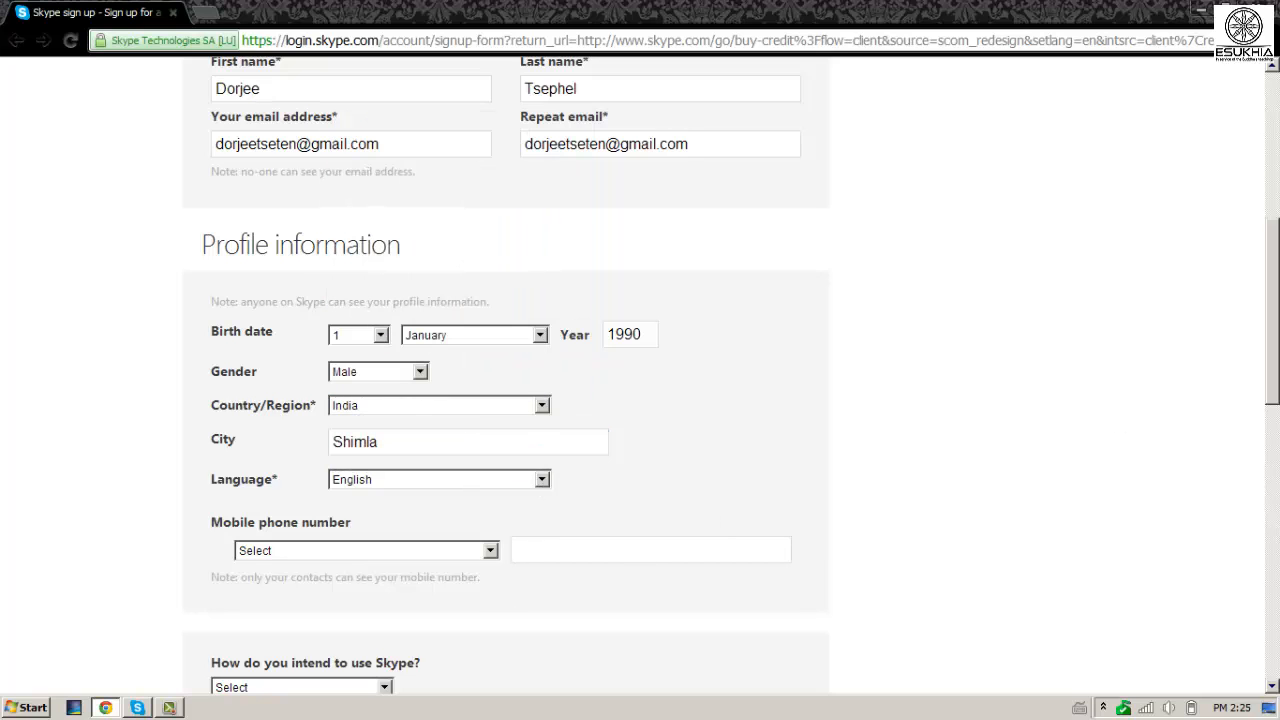
scroll(491, 251, "down", 3)
left_click(490, 253)
scroll(408, 417, "down", 10)
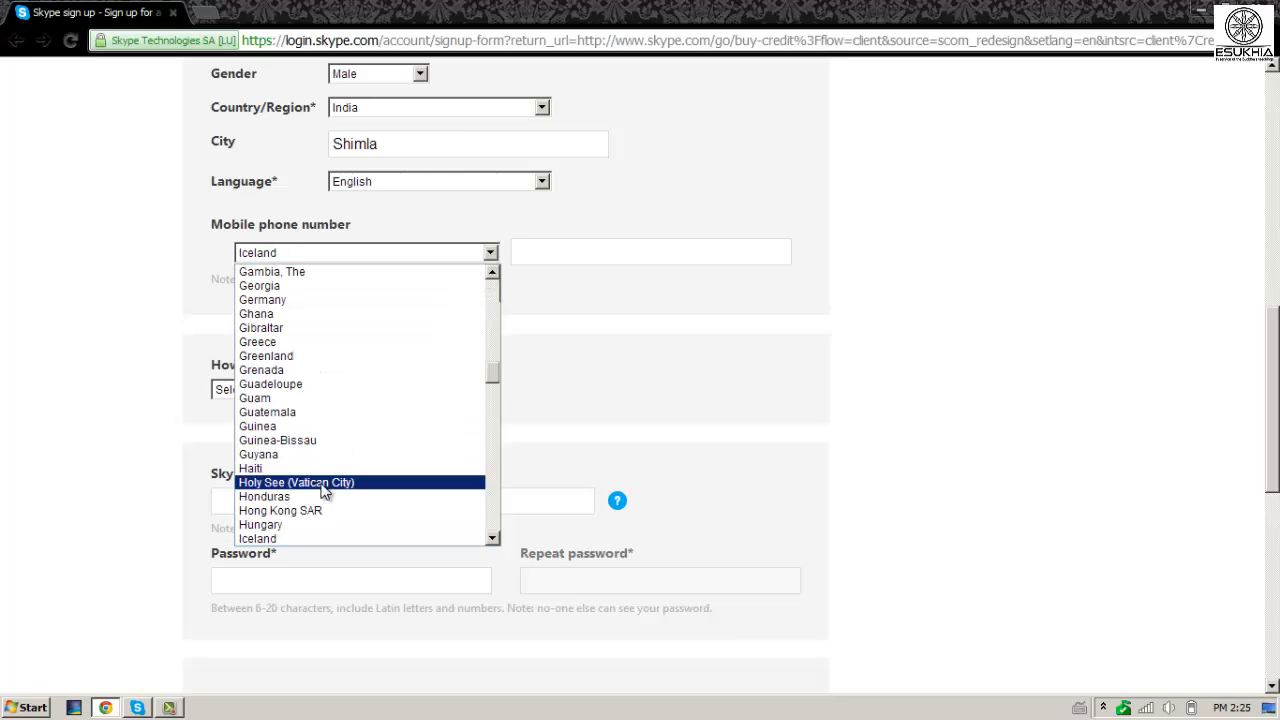
left_click(398, 506)
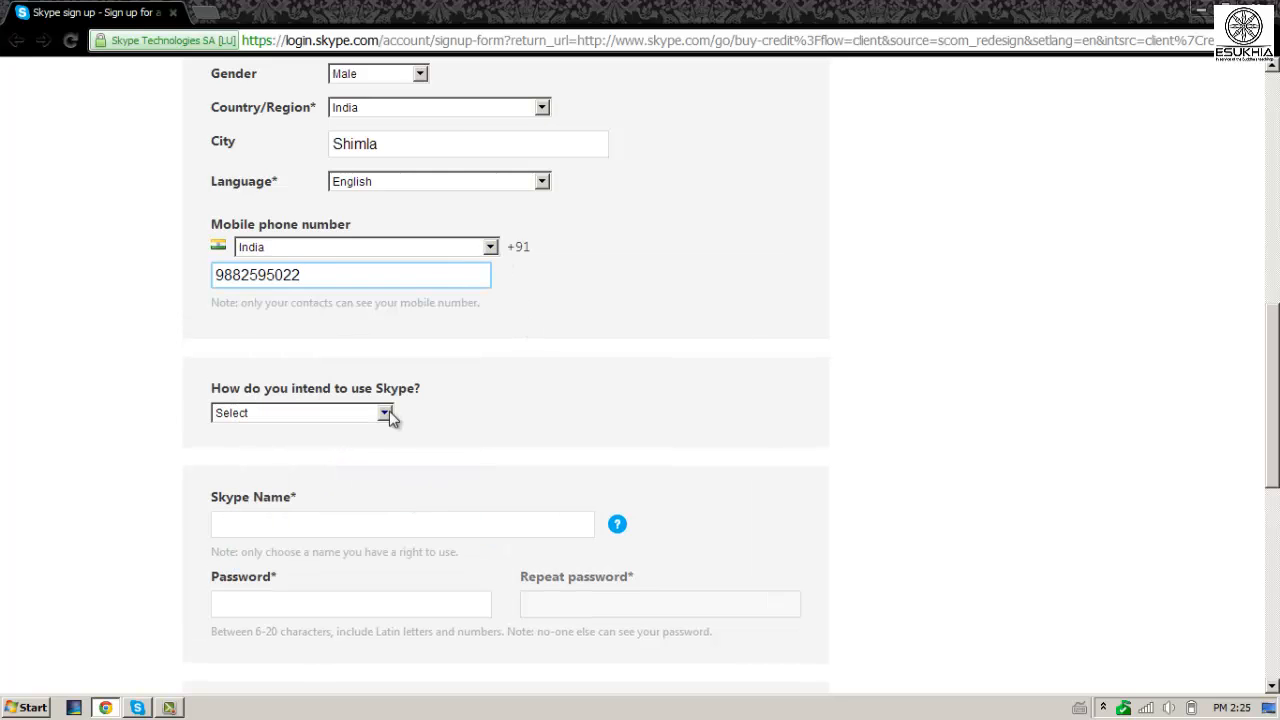
left_click(385, 413)
left_click(343, 447)
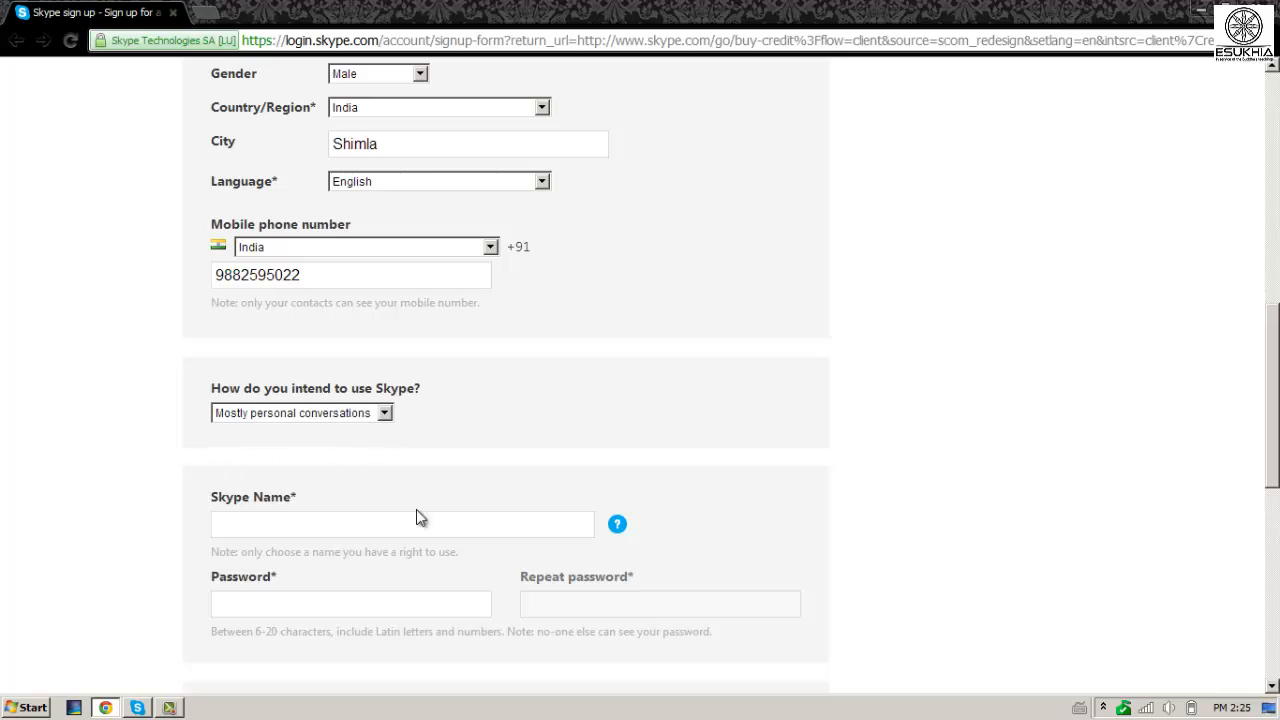
Enter the Skype Name, account password twice and the captcha text, then minimize Chrome.
left_click(468, 528)
type("dorlo")
scroll(614, 596, "down", 3)
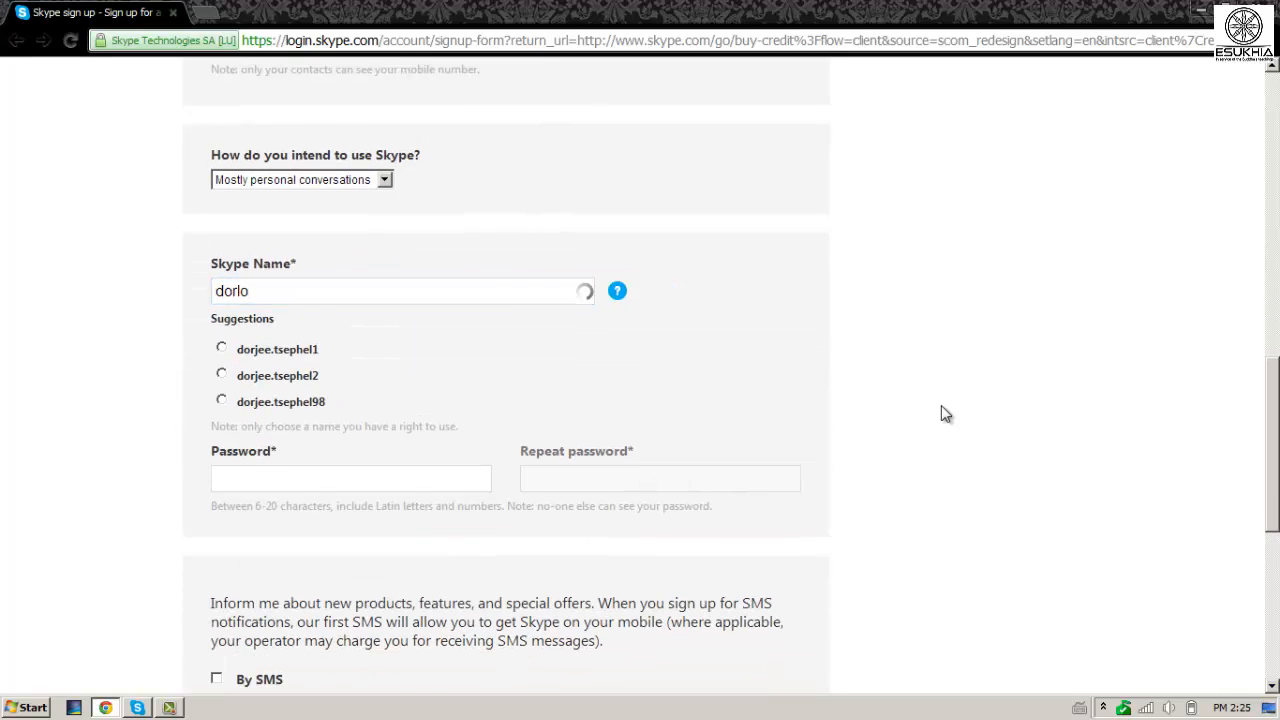
left_click(225, 393)
type("*****")
left_click(557, 382)
type("************")
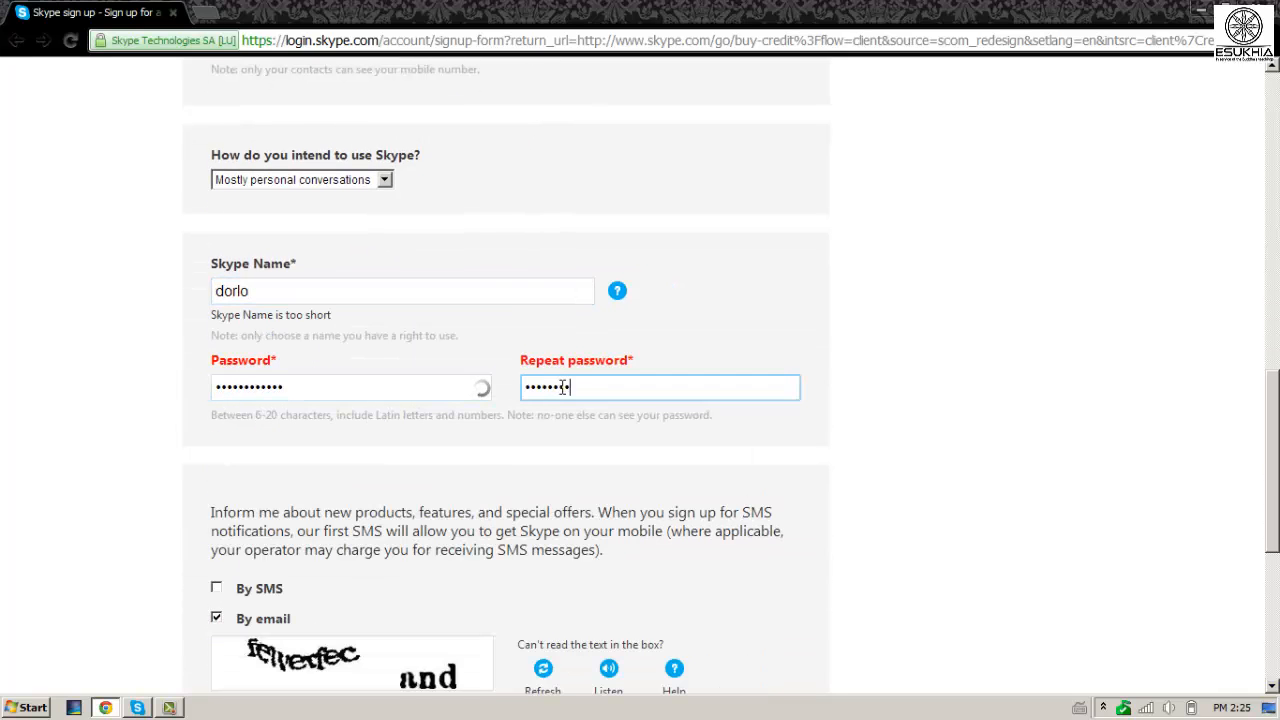
scroll(1211, 380, "down", 5)
left_click(321, 345)
type("fewerfec and")
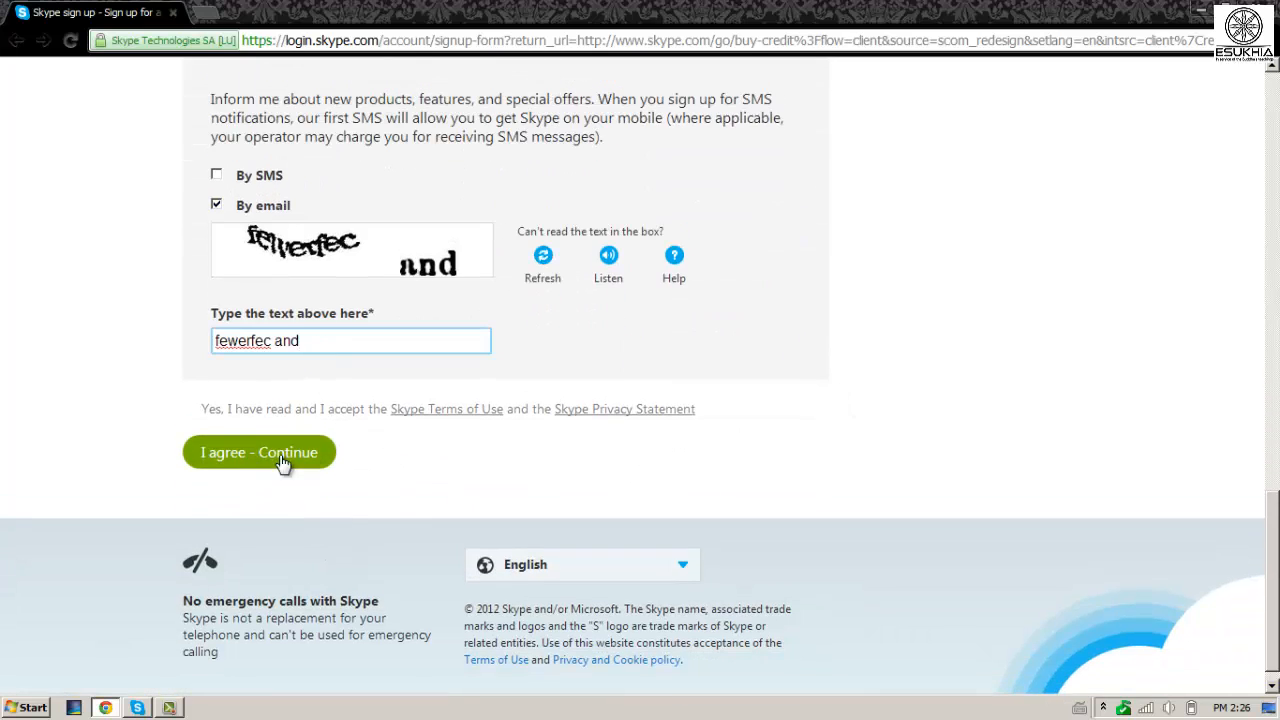
scroll(1275, 585, "down", 1)
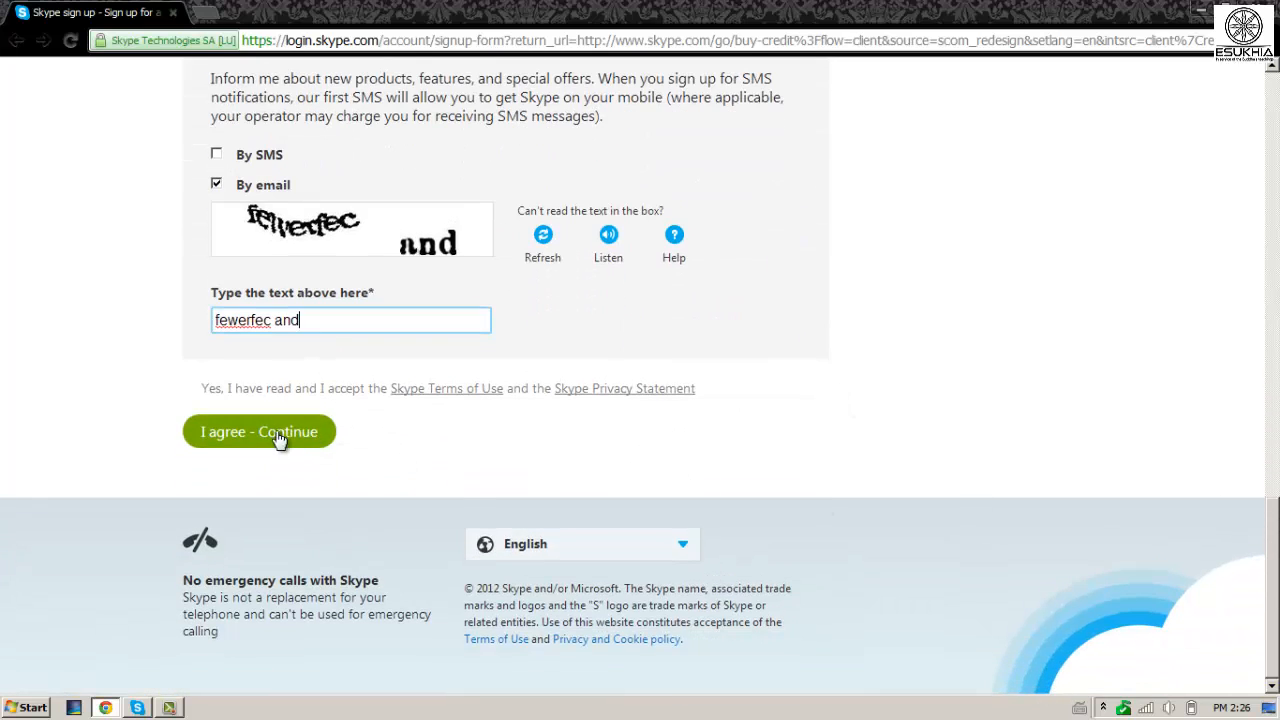
left_click(1200, 16)
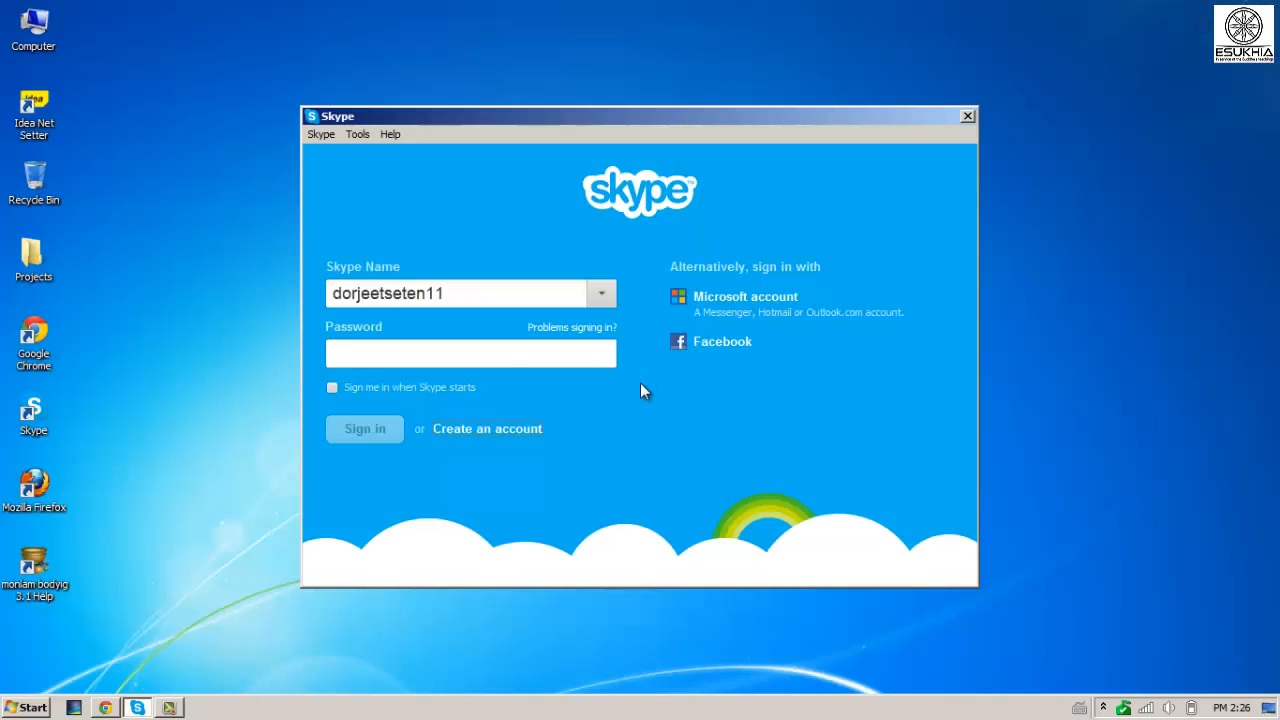
Enter the account password in the Skype sign-in window and sign in.
left_click(499, 367)
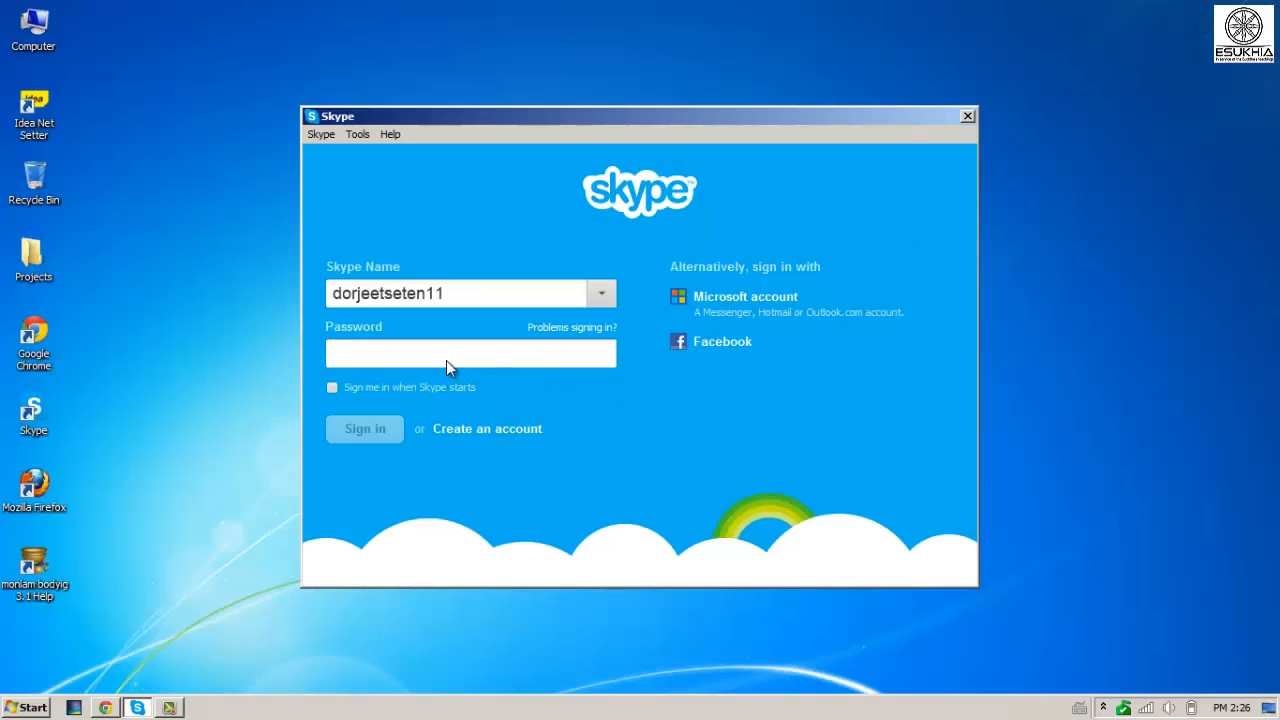
type("•••••")
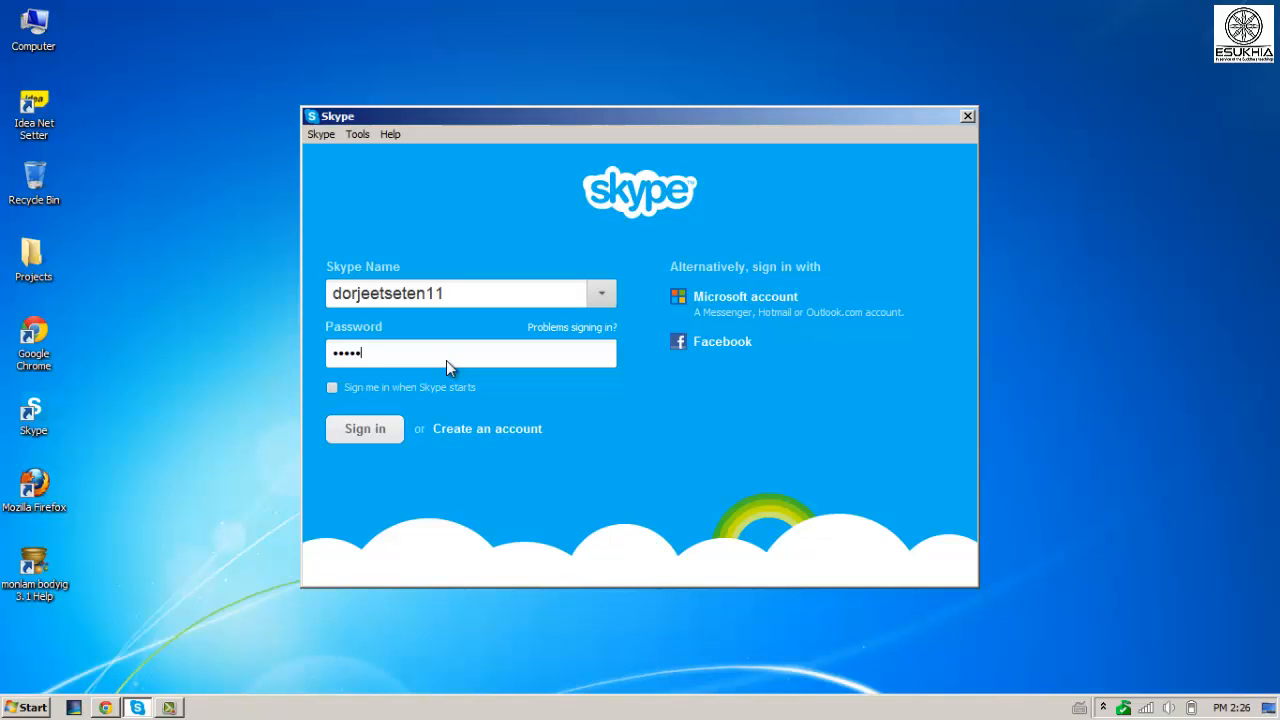
type("••••")
key("Return")
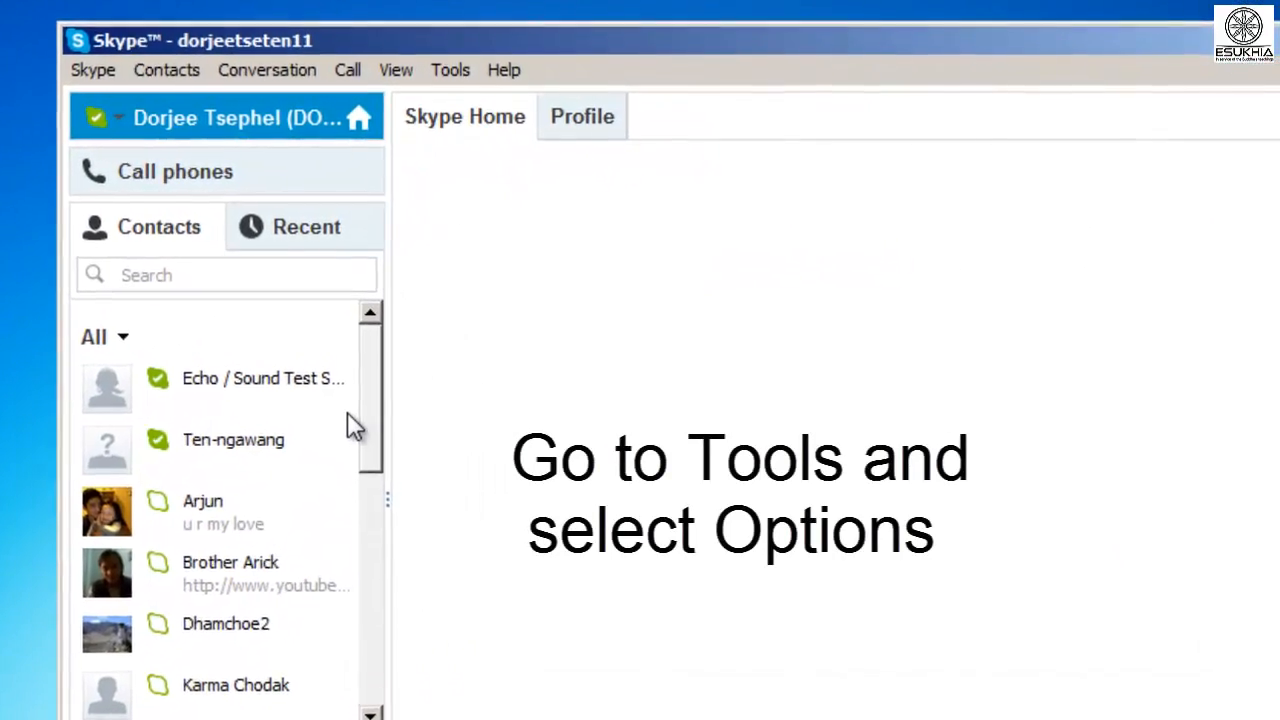
Go to Tools > Options > IM & SMS > IM appearance and open Change font for the 8pt Tahoma font.
left_click(450, 69)
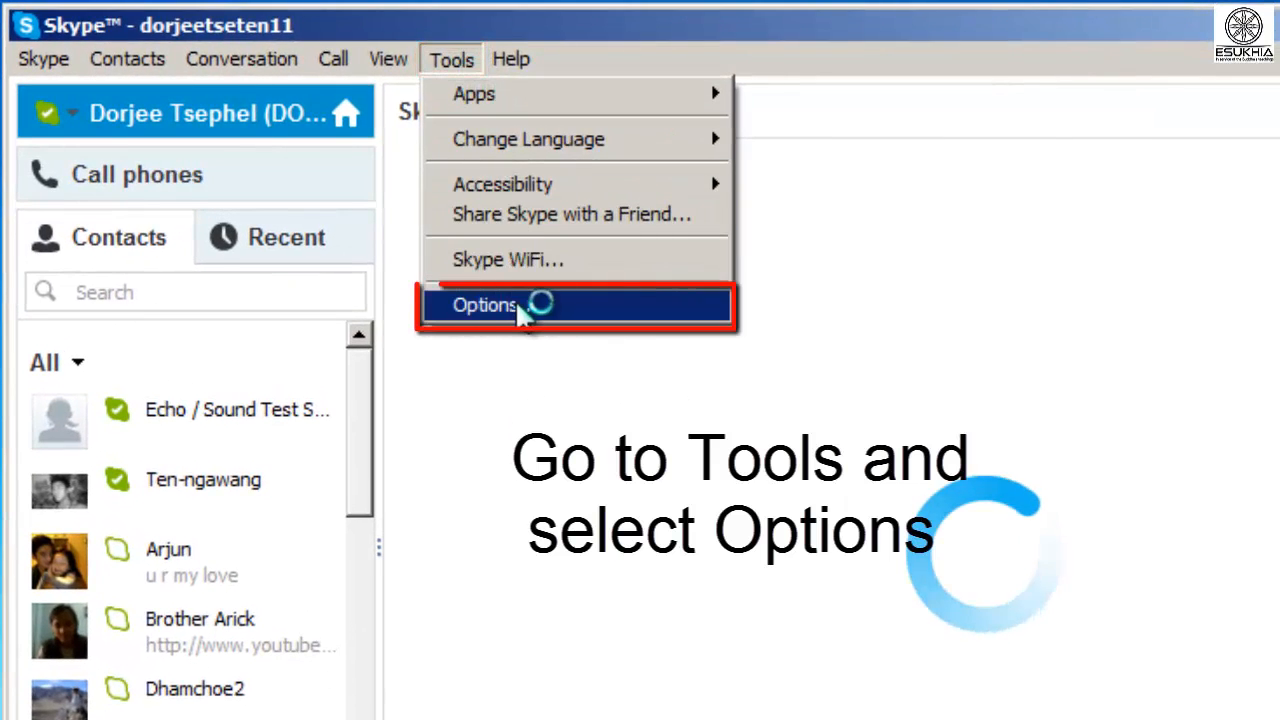
left_click(515, 305)
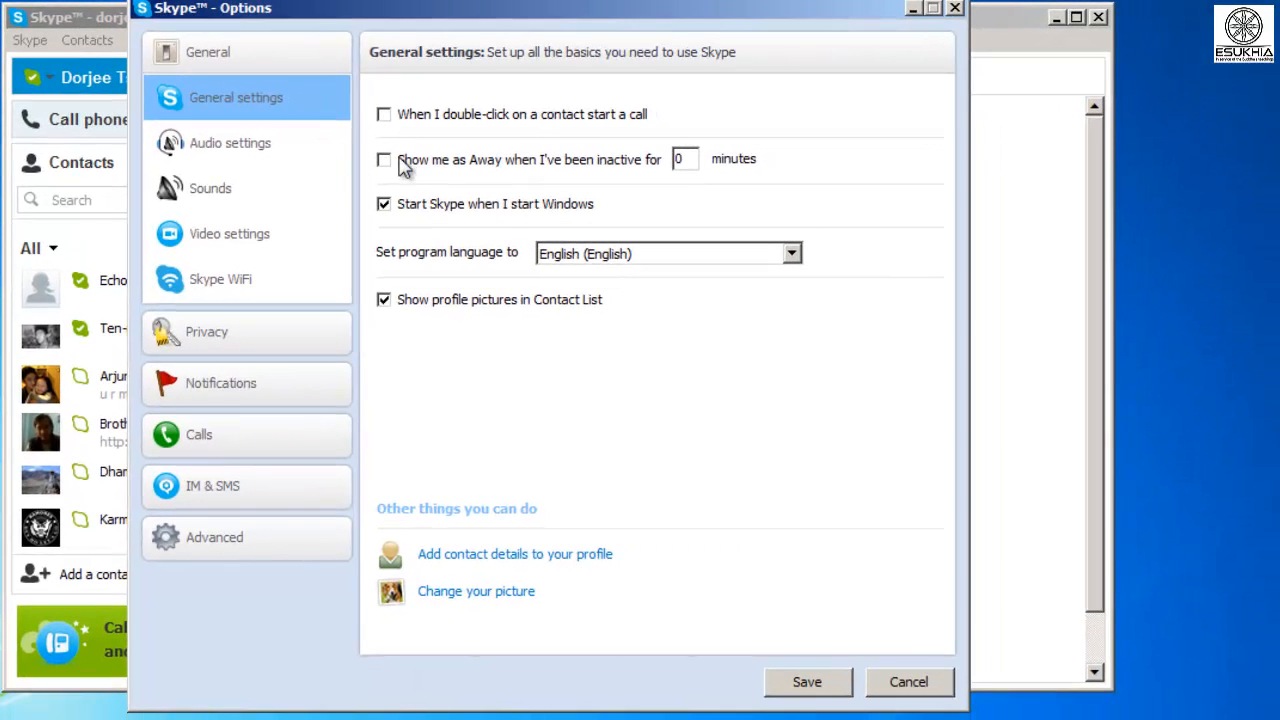
left_click(205, 487)
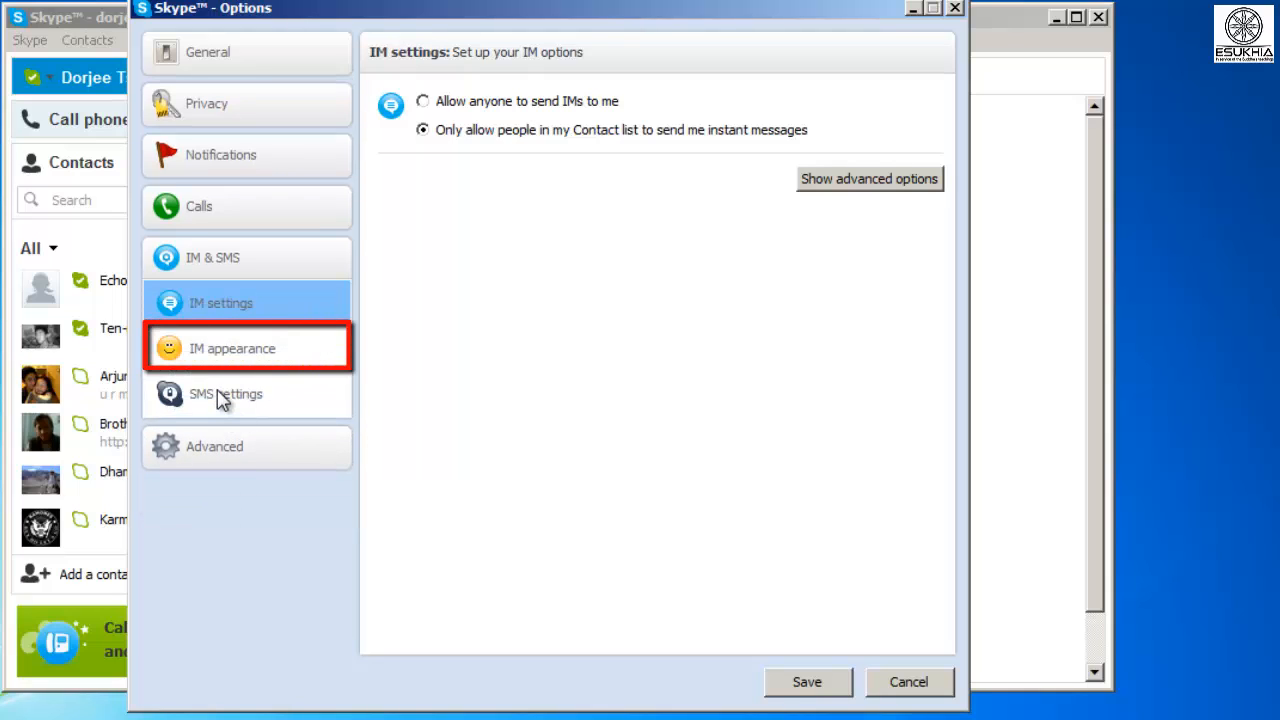
left_click(228, 350)
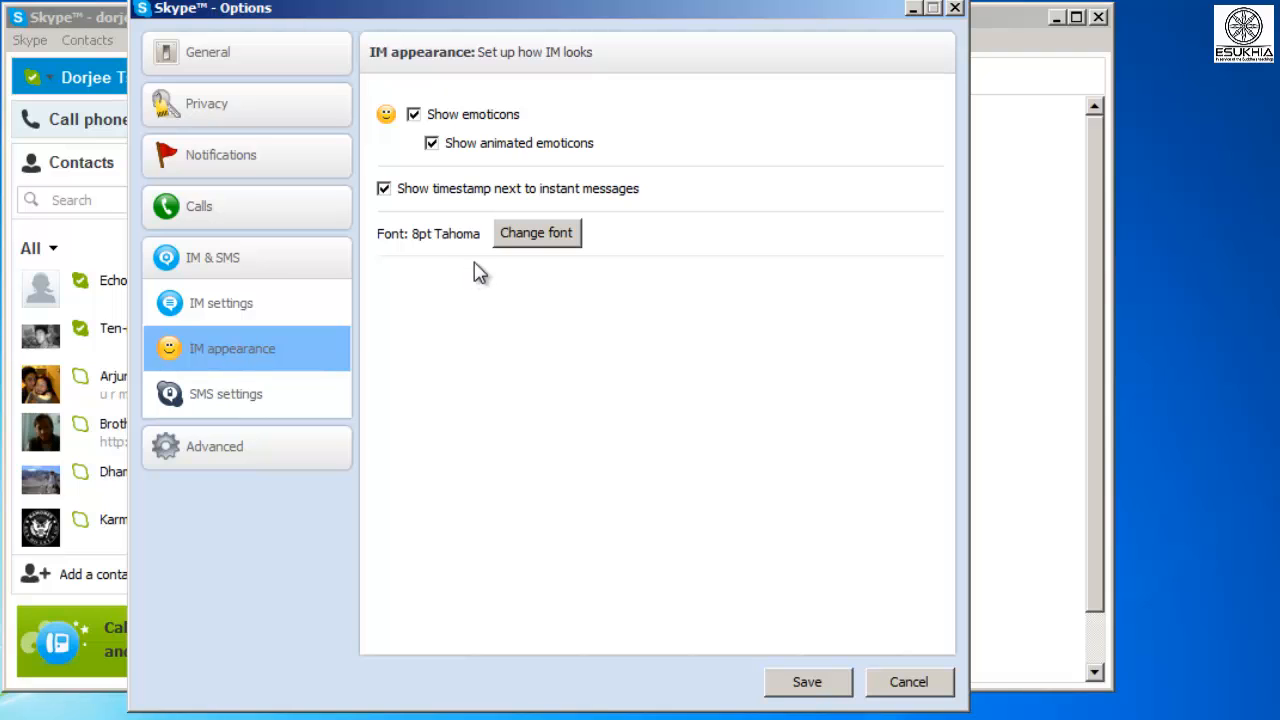
left_click(524, 233)
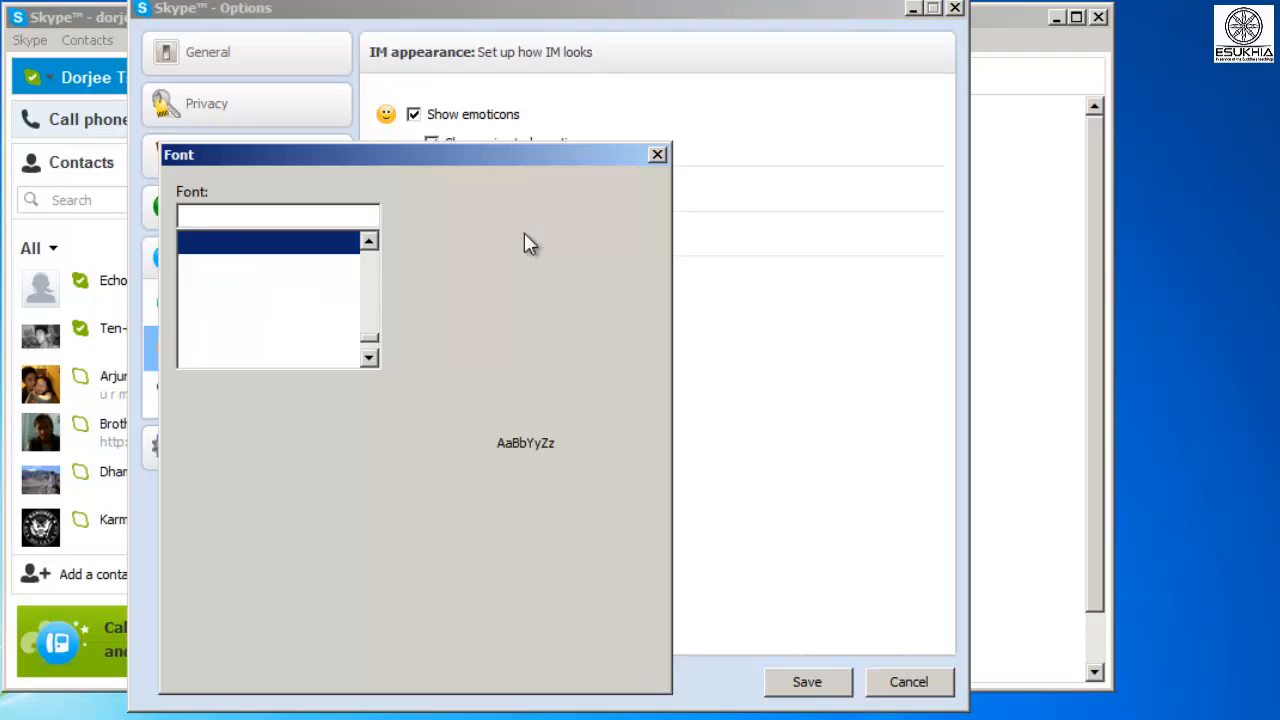
Set the chat font to Monlam Uni OuChan3 at size 16 and save the options.
type("mon")
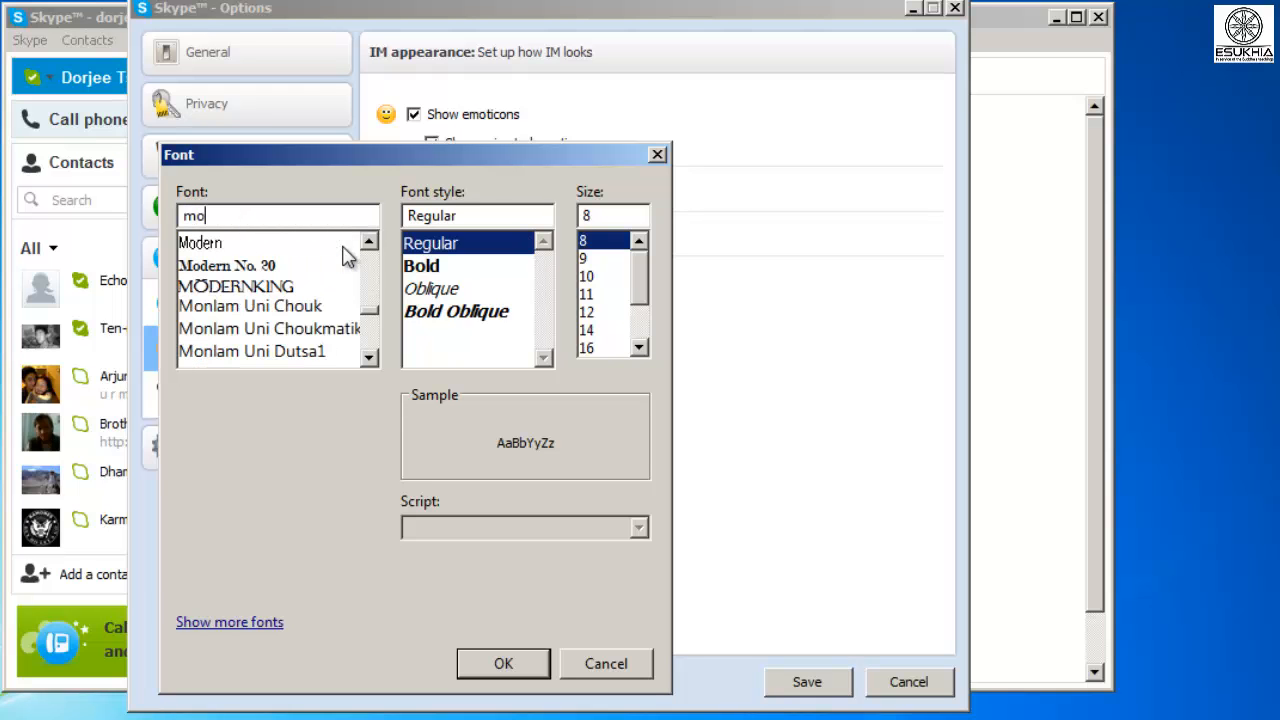
type("lam")
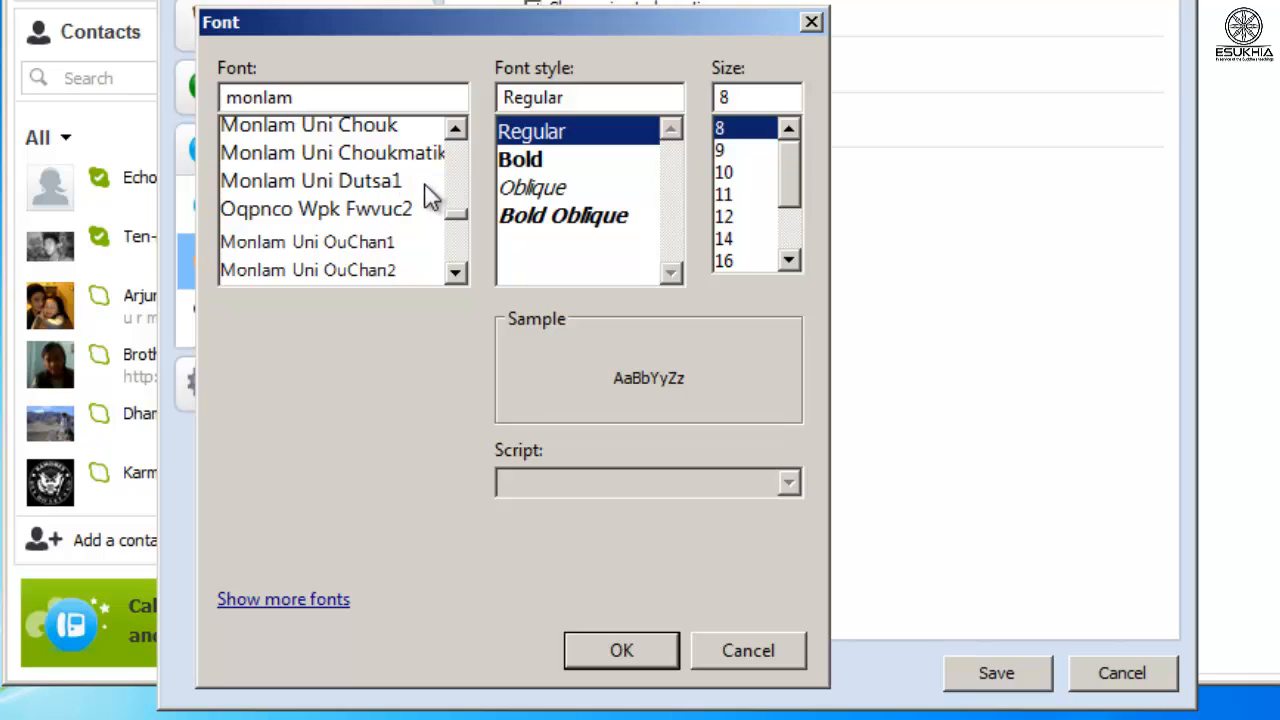
left_click(455, 271)
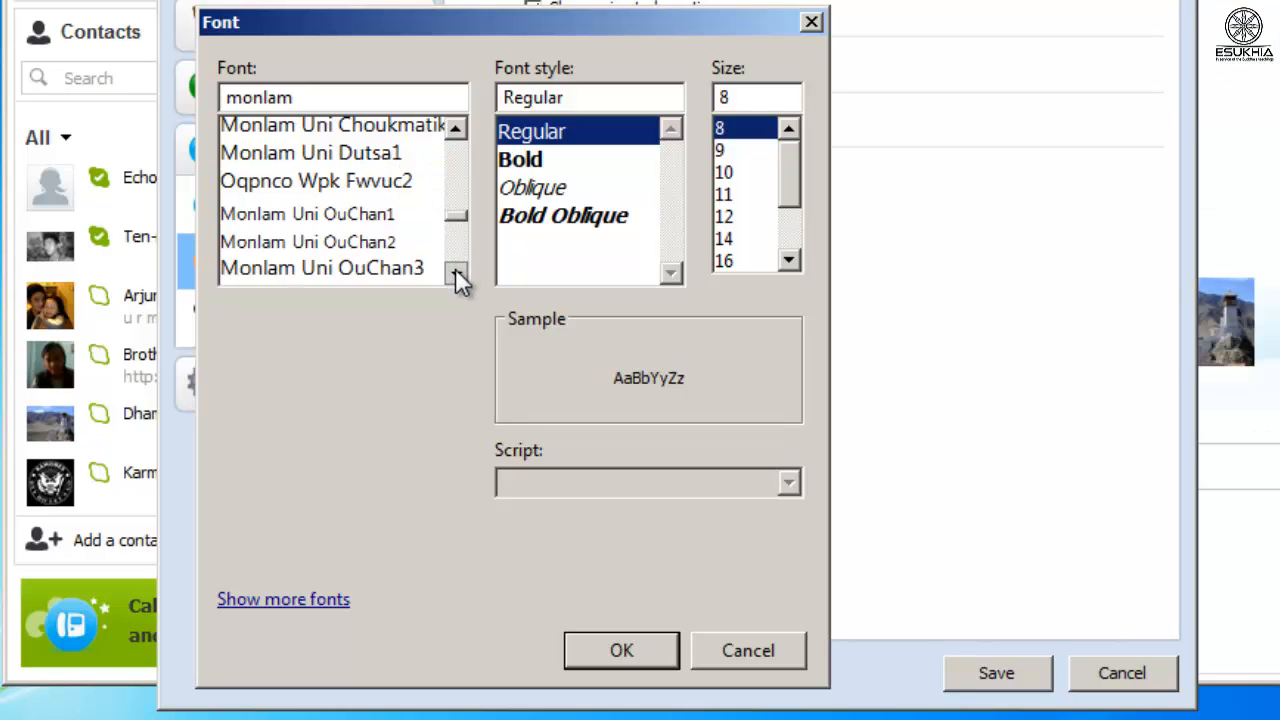
left_click(455, 271)
left_click(455, 271)
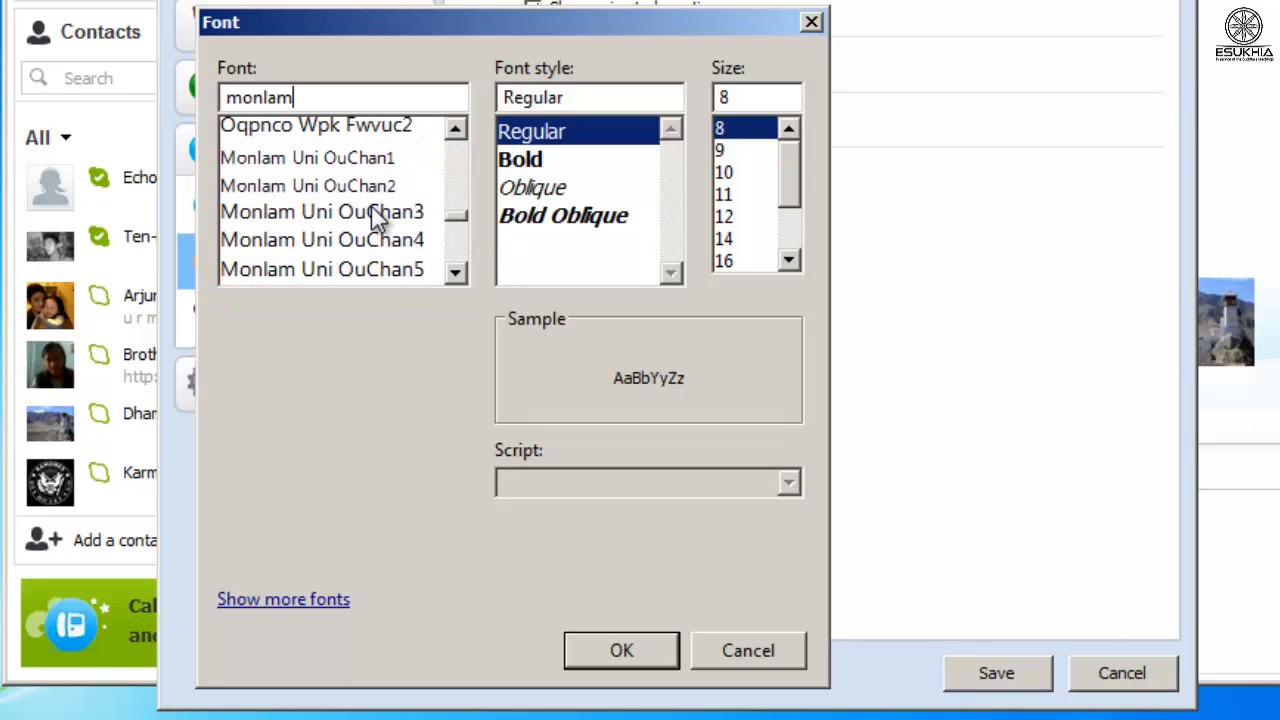
left_click(374, 210)
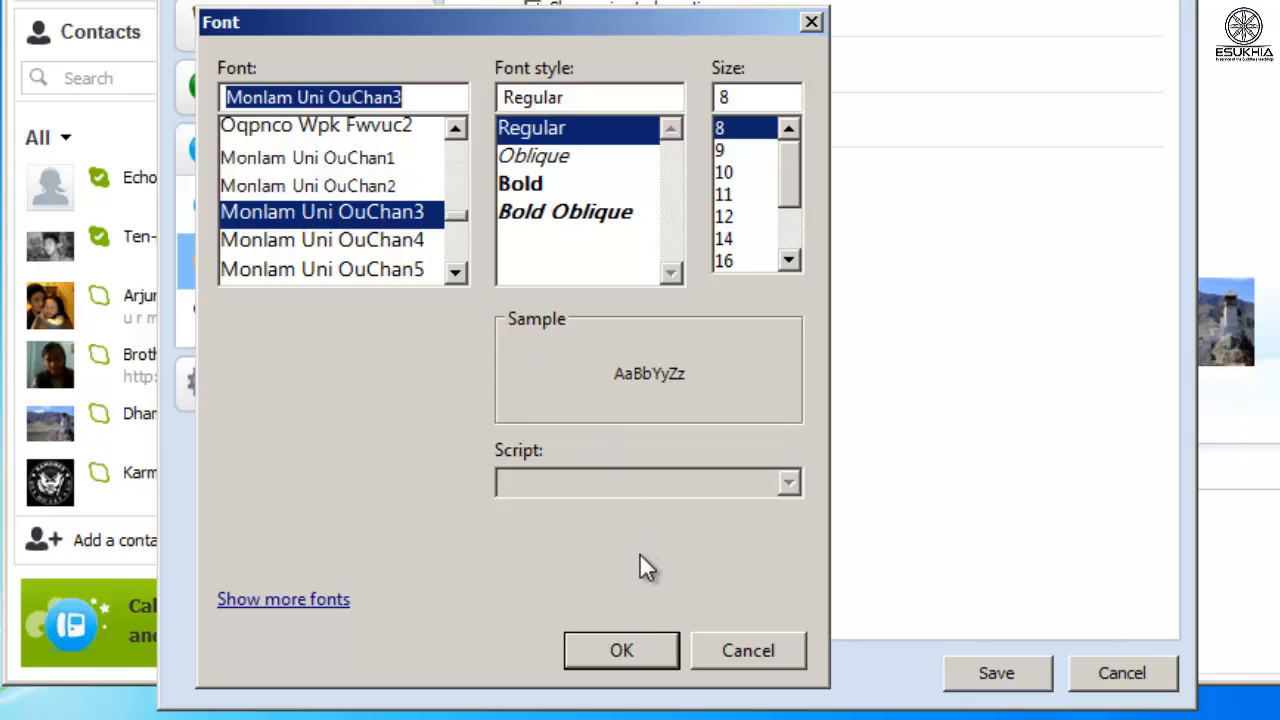
left_click(726, 261)
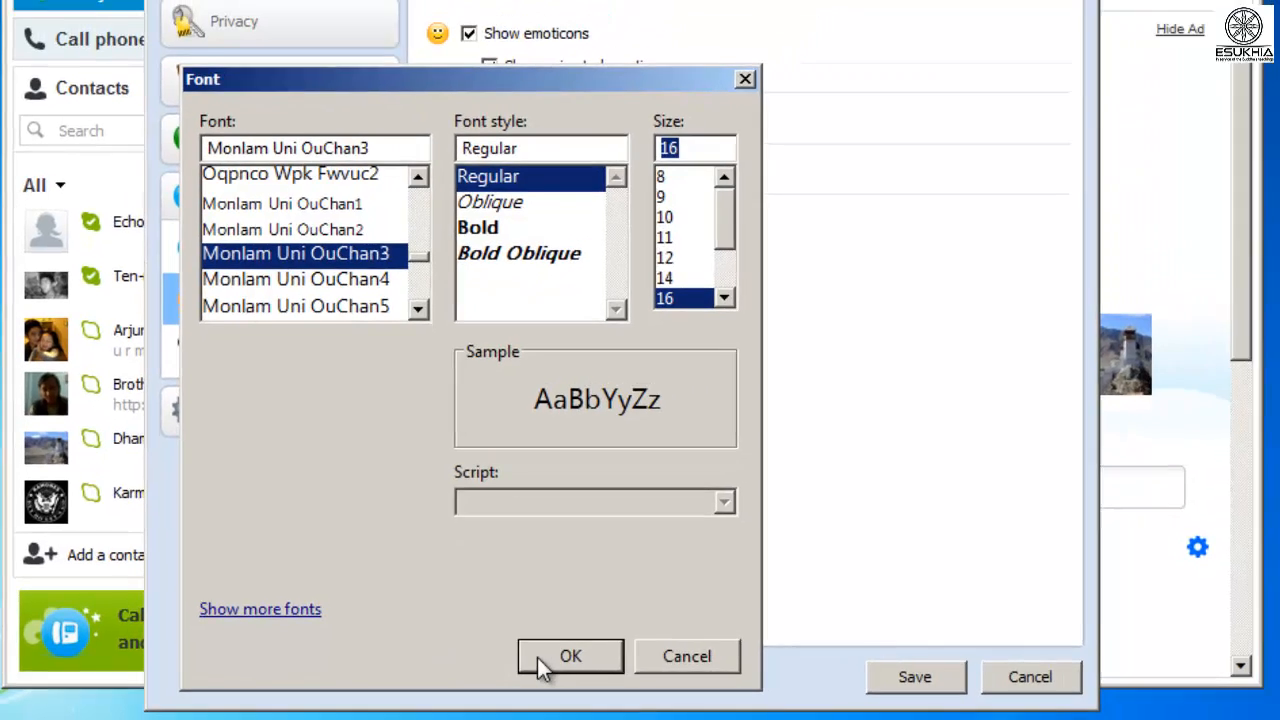
left_click(605, 652)
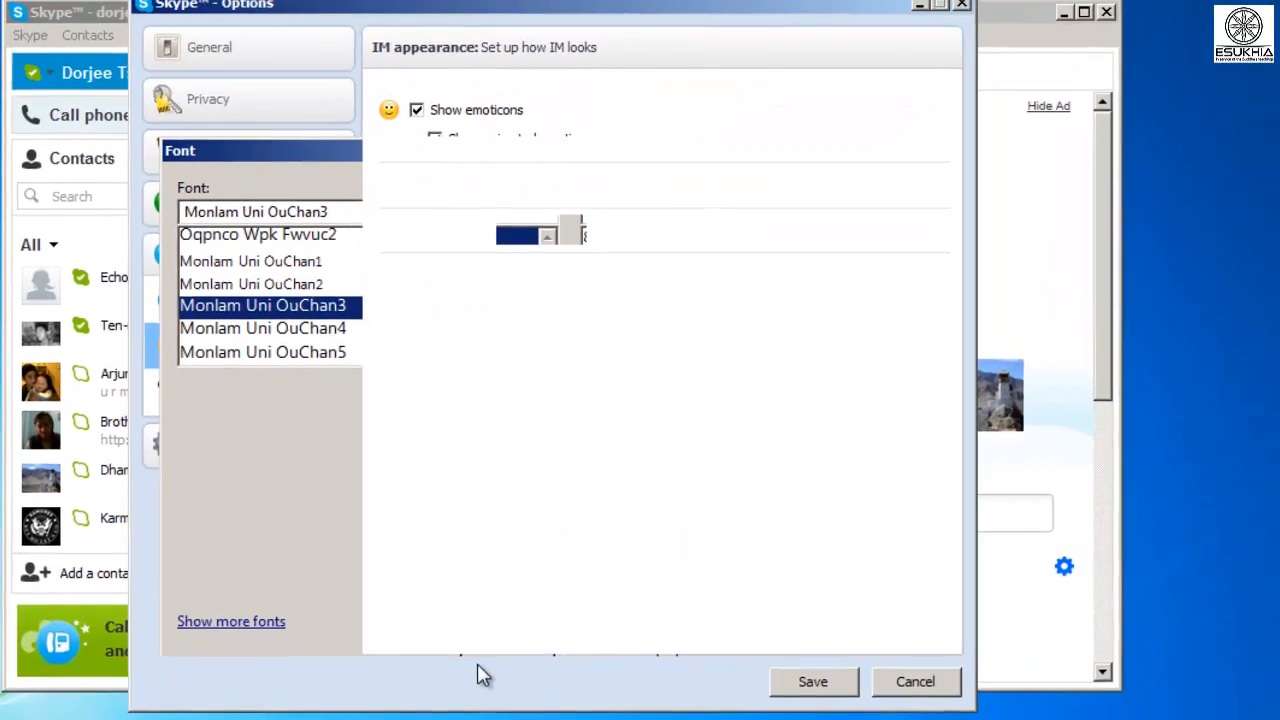
left_click(788, 690)
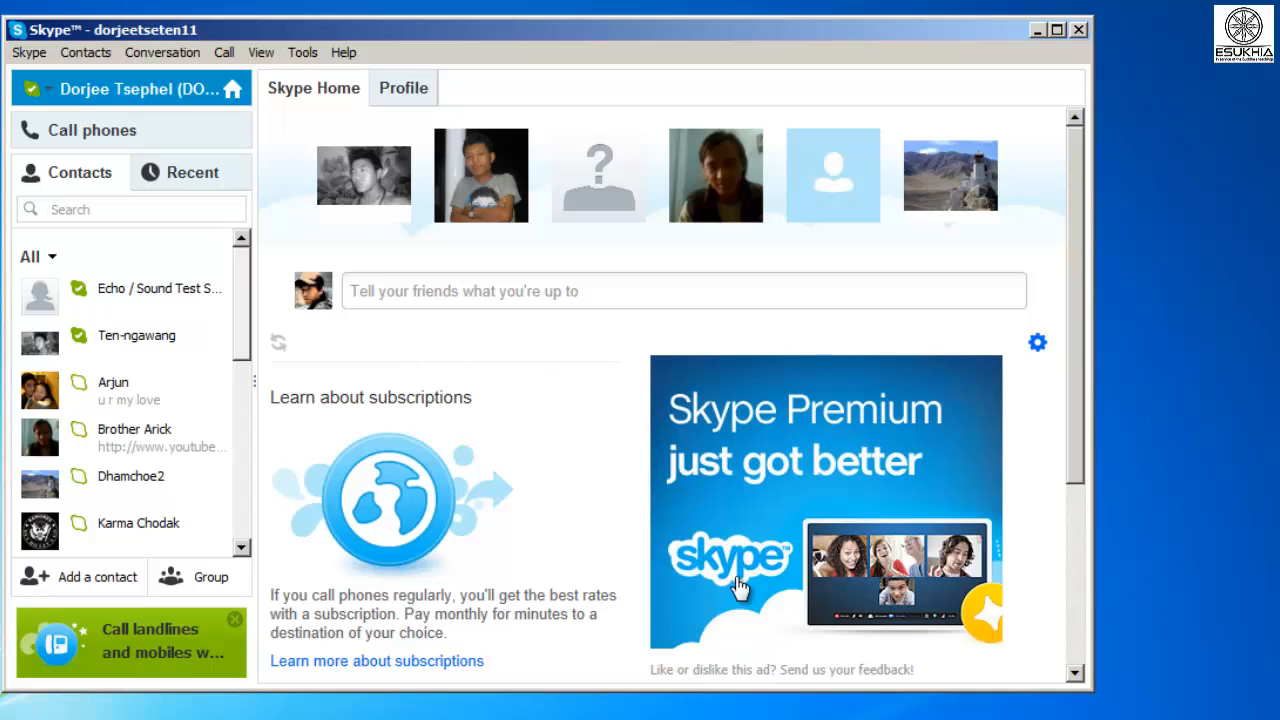
Open the contact's chat and send the Tibetan greeting 'བཀྲ་ཤིས་བདེ་ལེགས' using Tibetan input.
left_click(108, 418)
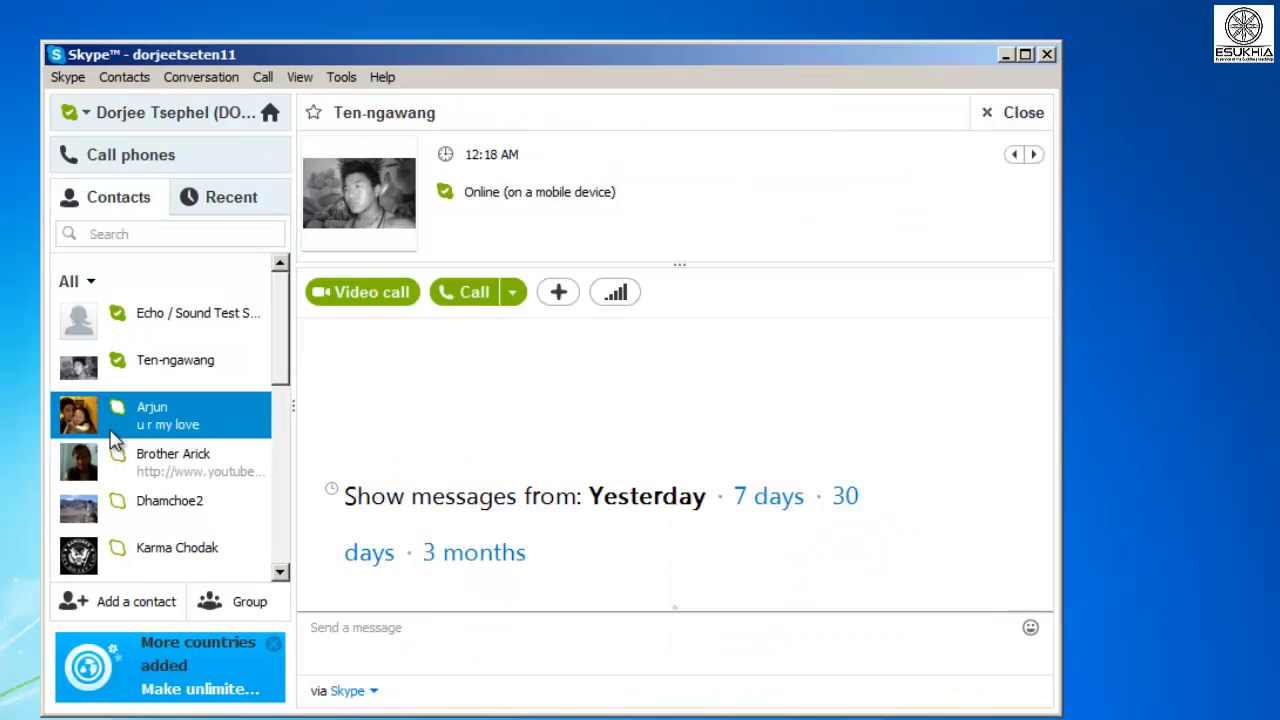
left_click(95, 380)
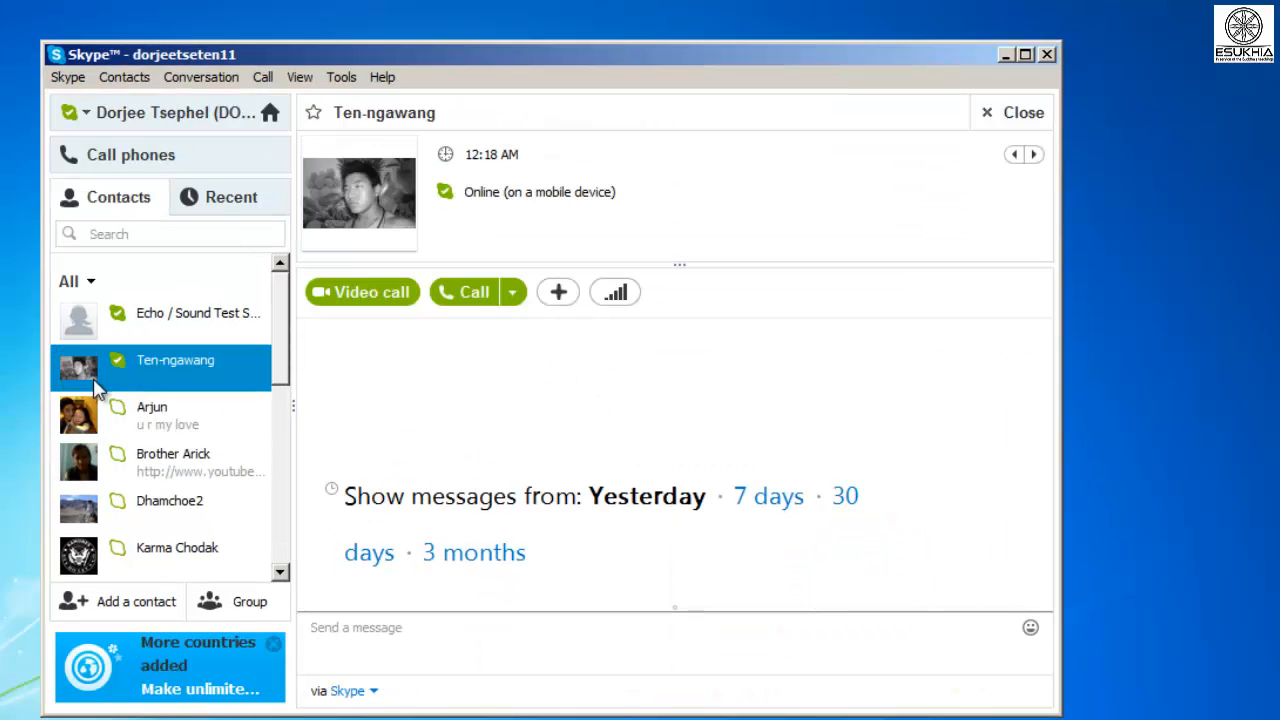
left_click(451, 656)
type("how are you")
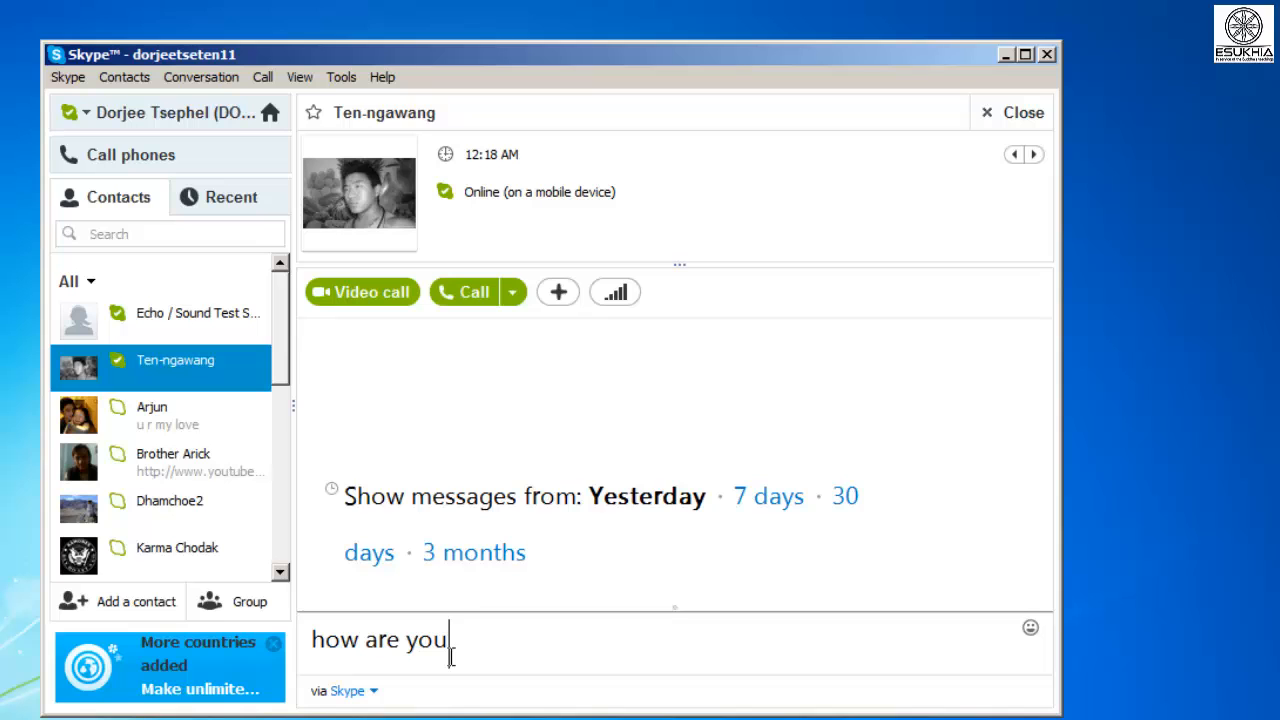
key("BackSpace")
key("BackSpace")
key("BackSpace")
key("BackSpace")
key("BackSpace")
key("BackSpace")
key("BackSpace")
key("BackSpace")
key("BackSpace")
key("BackSpace")
key("BackSpace")
key("ctrl+shift")
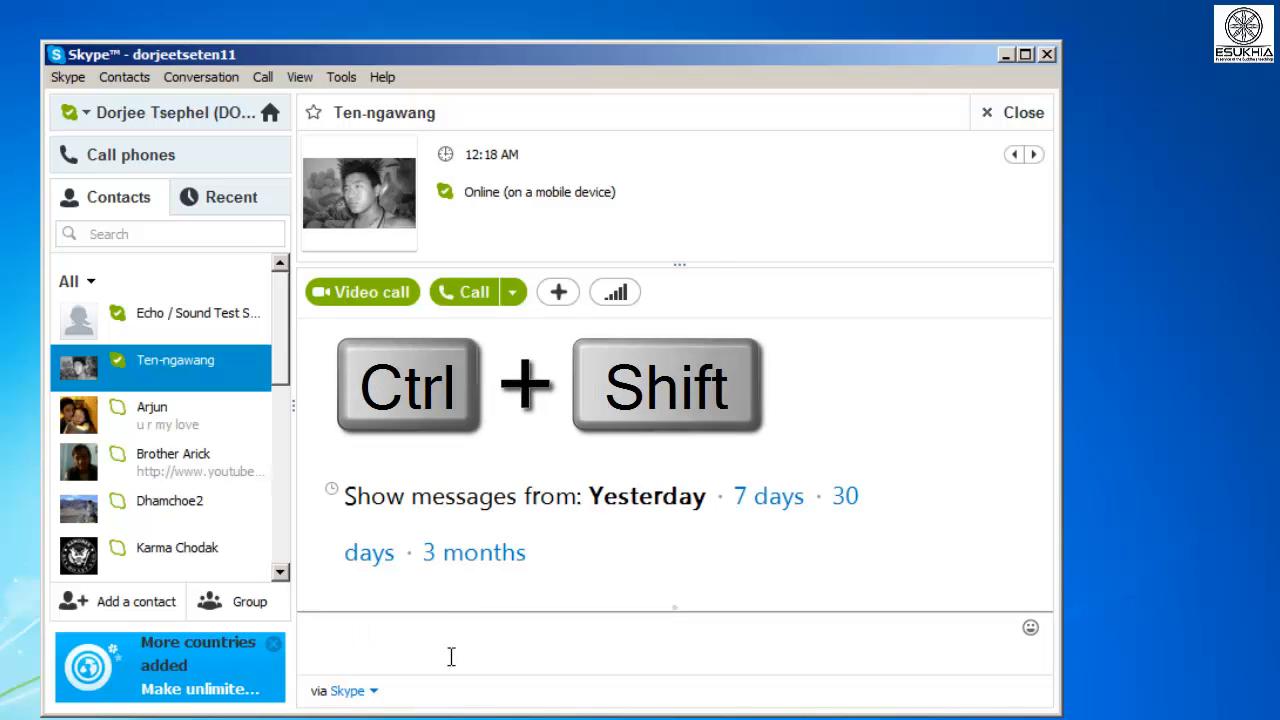
type("བཀྲ་ཤིས་བདེ་ལེགས།")
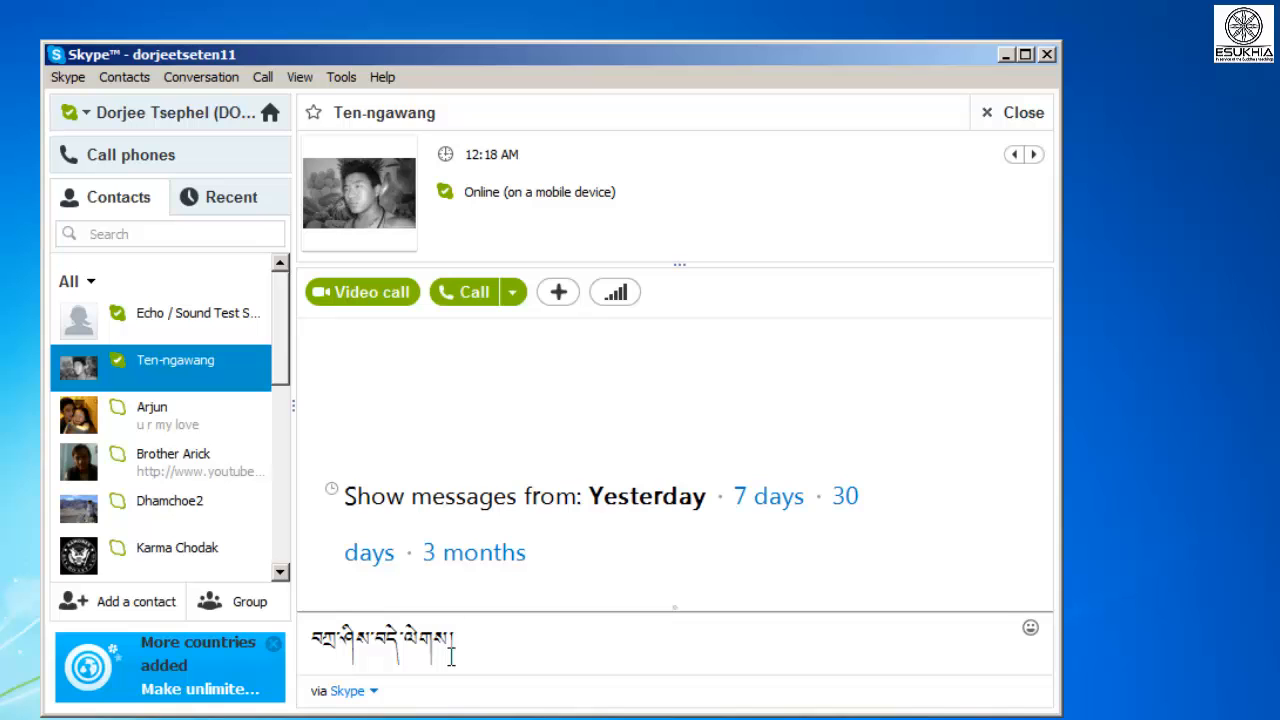
key("Return")
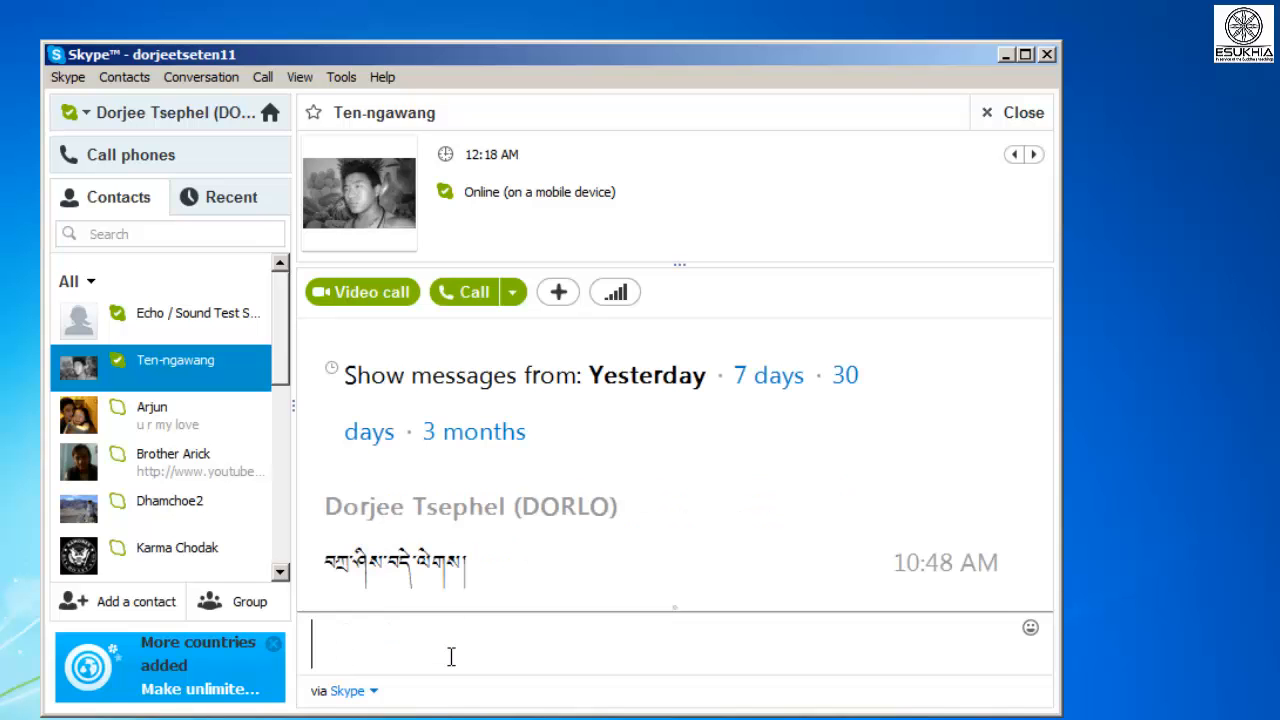
Type the second Tibetan message 'ཀྱེད་རང་བདེ་པོ་ཡིན་ནམ' in the message box.
key("ctrl+shift")
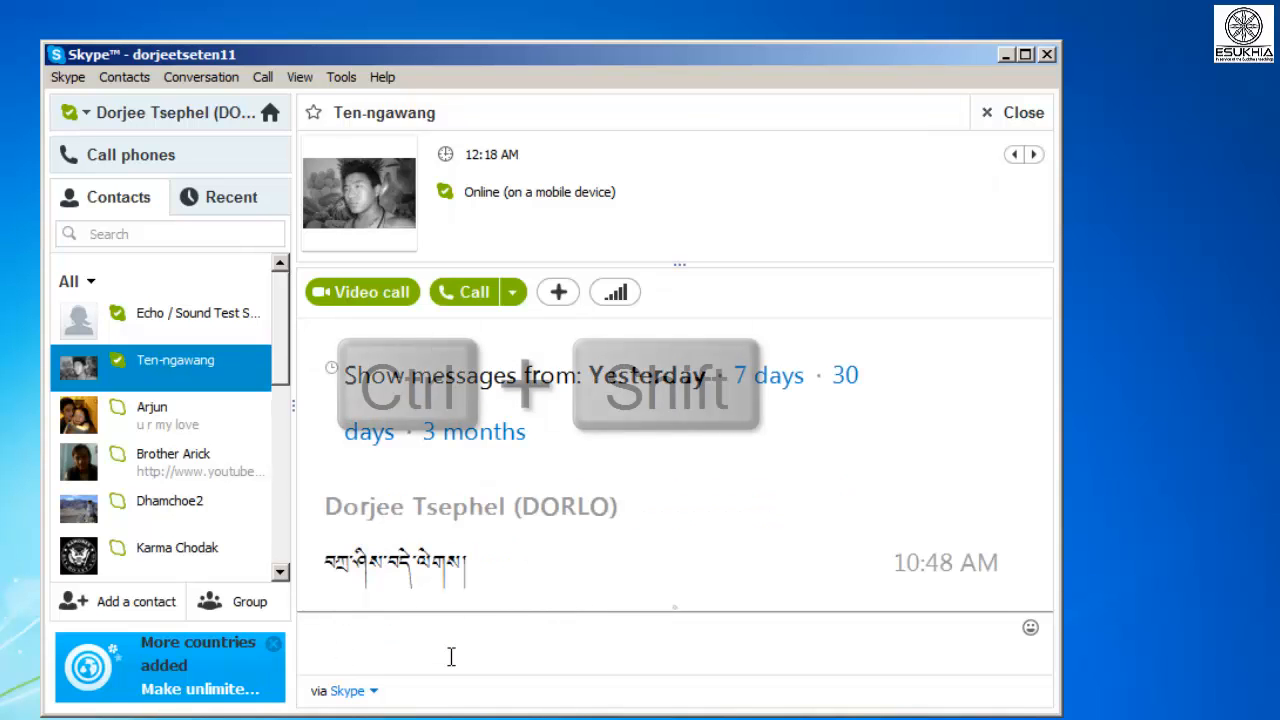
type("hi ")
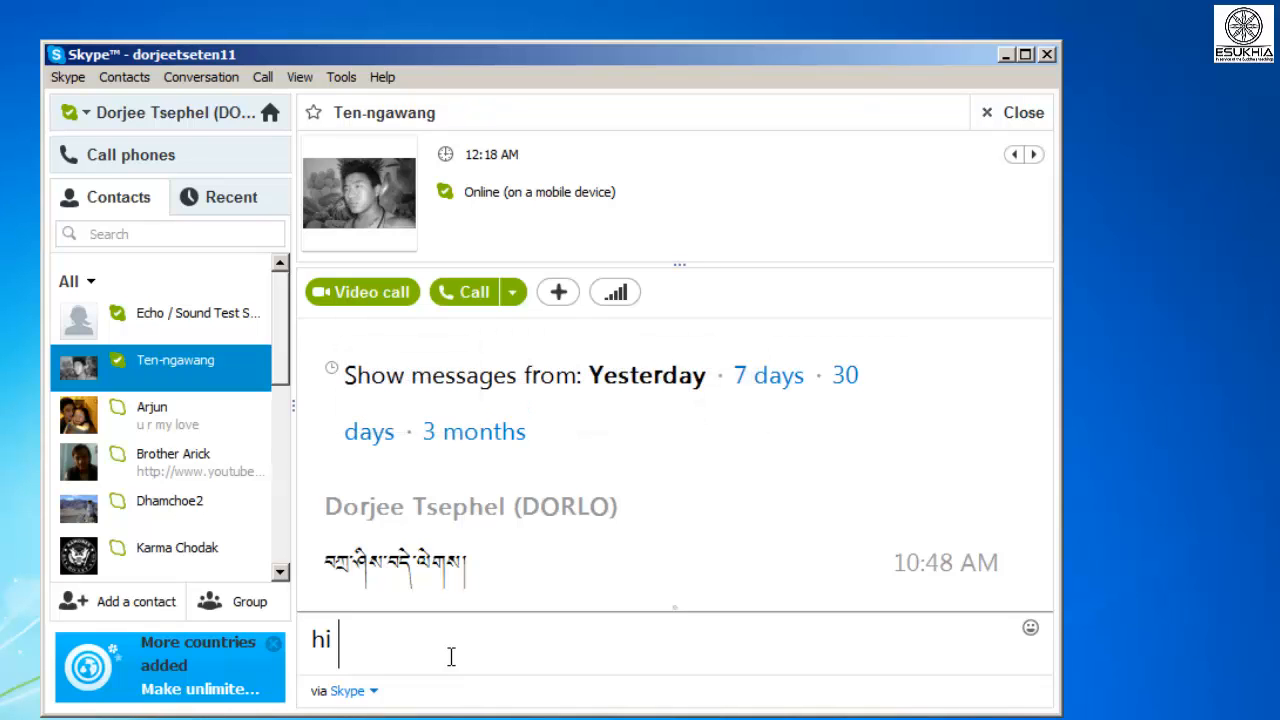
type("tashi d")
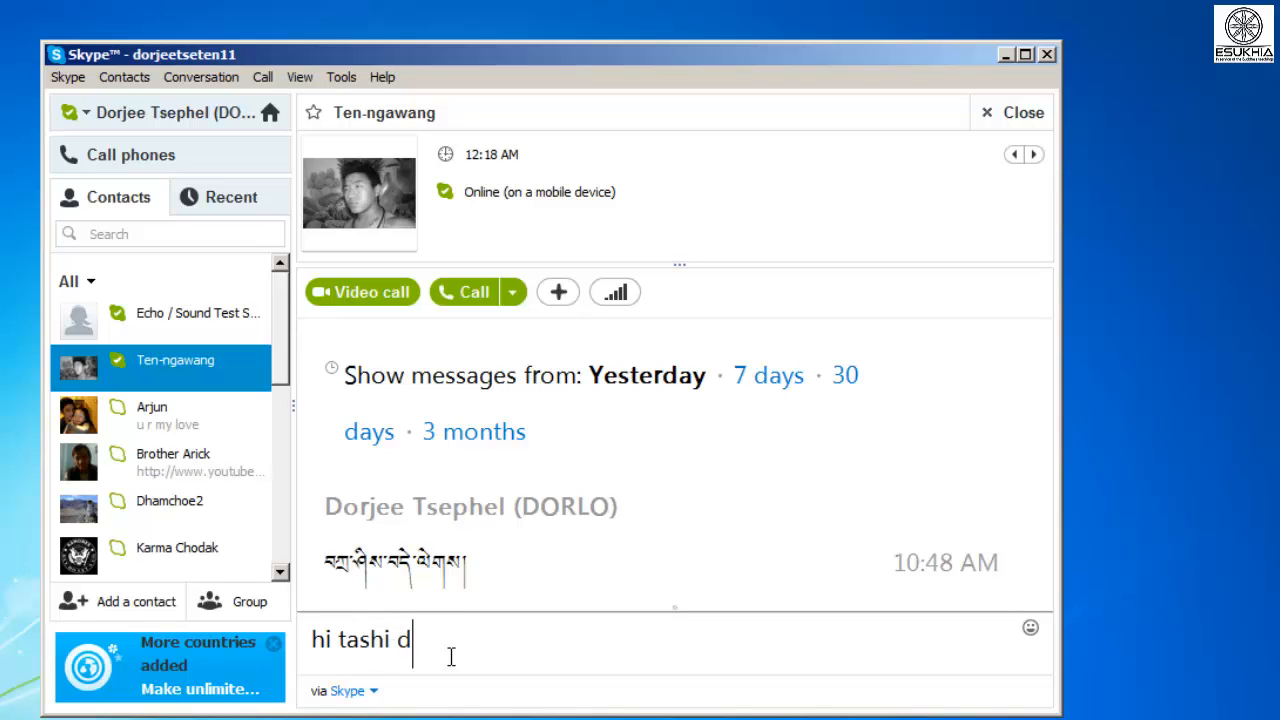
type("elek")
key("BackSpace")
key("BackSpace")
key("BackSpace")
key("BackSpace")
key("BackSpace")
key("BackSpace")
key("BackSpace")
key("BackSpace")
key("BackSpace")
key("BackSpace")
key("BackSpace")
key("BackSpace")
key("BackSpace")
key("BackSpace")
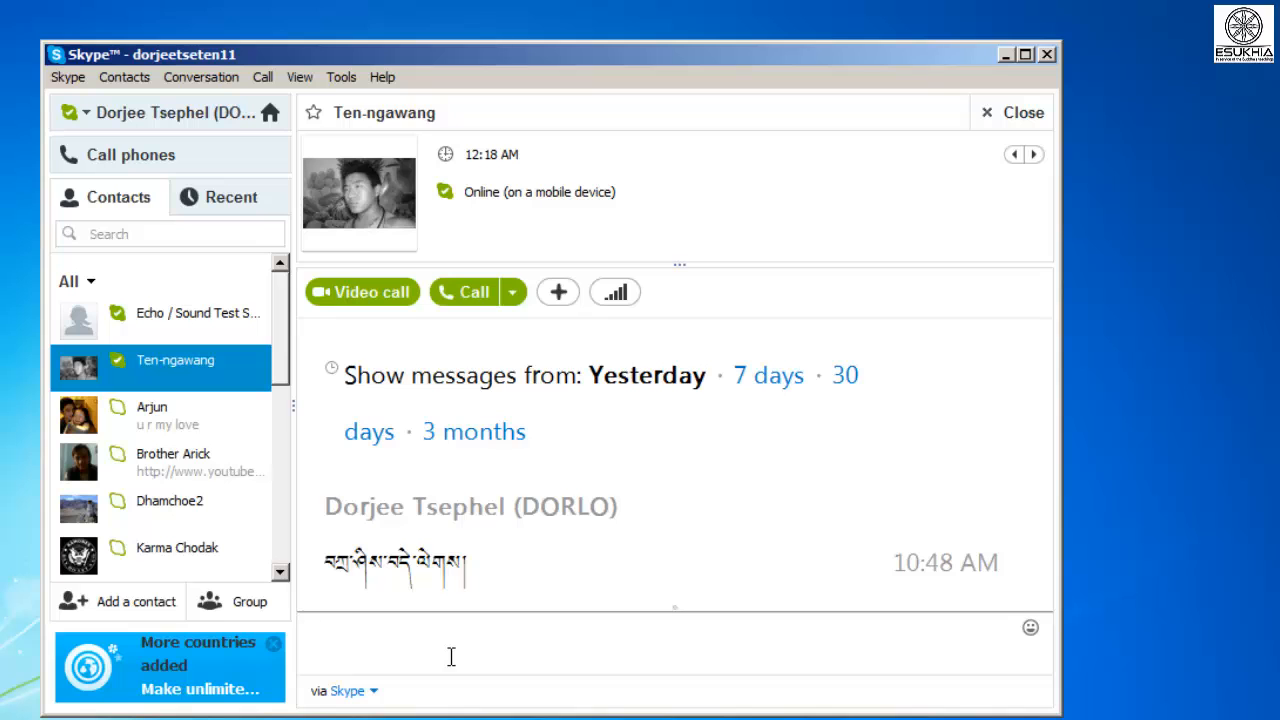
key("ctrl+shift")
type("ཀ")
type("ྱེད་རང་བད")
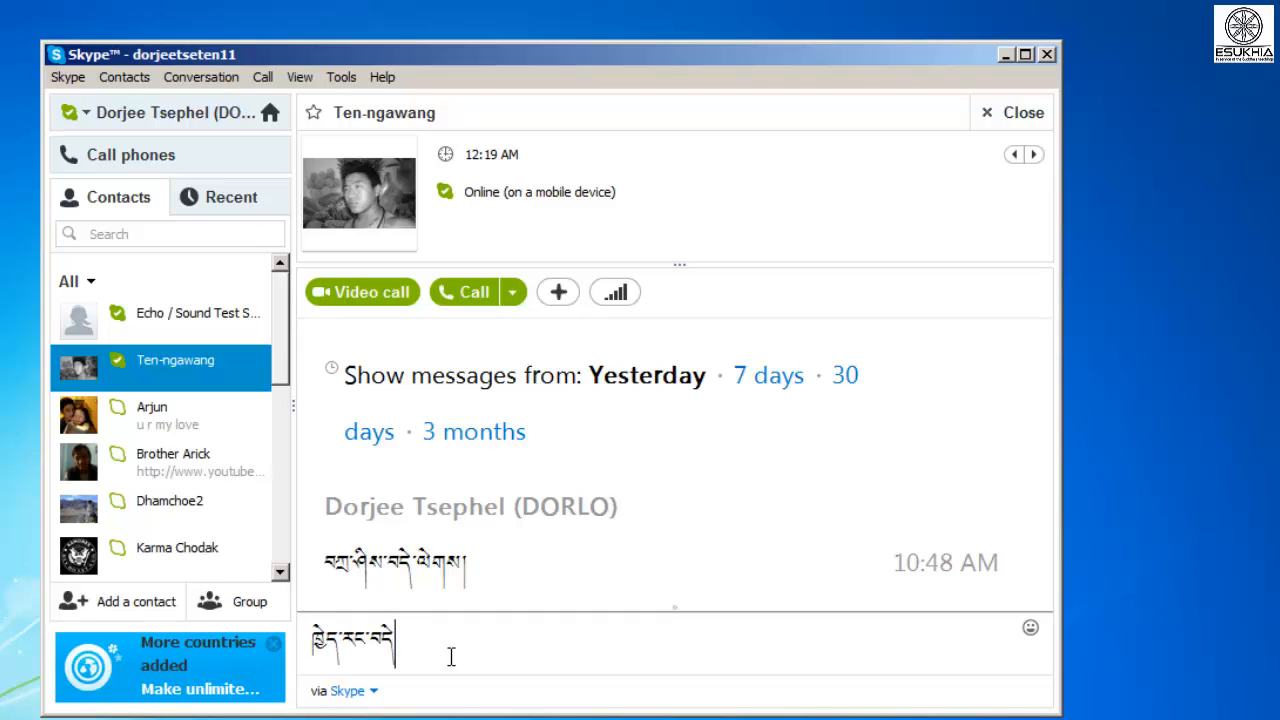
type("ེ་པོ་ཡིན་ནམ")
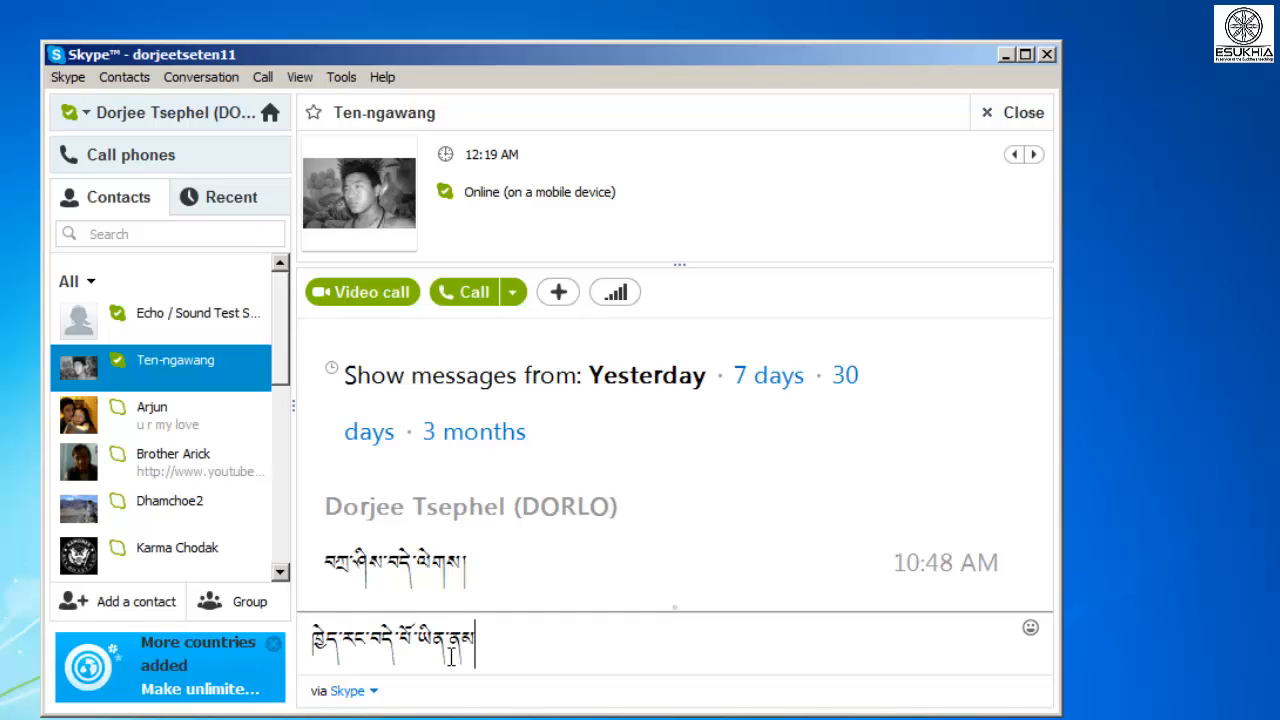